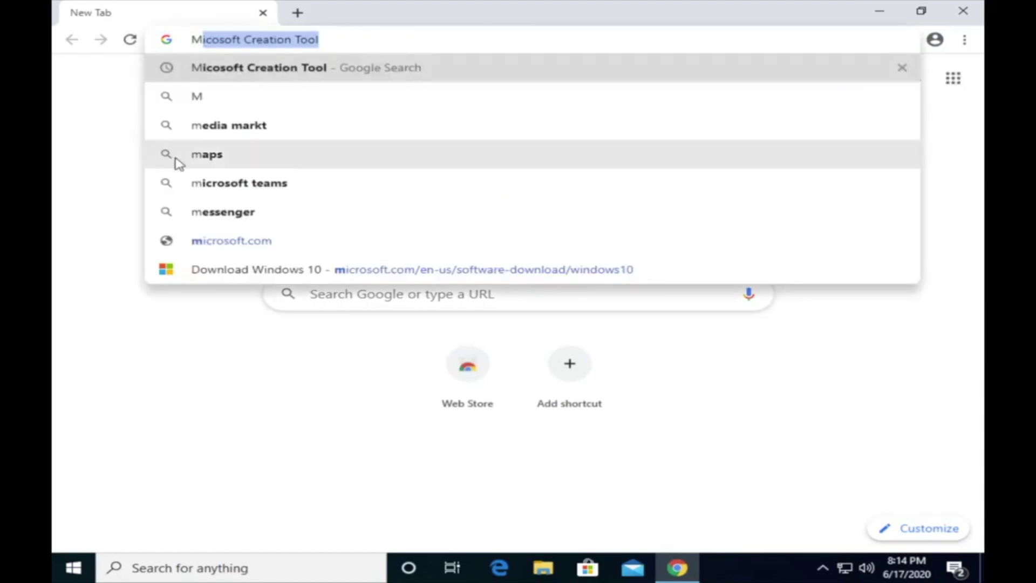
- Open Microsoft's Download Windows 10 page and download the tool for creating Windows 10 installation media
left_click(270, 268)
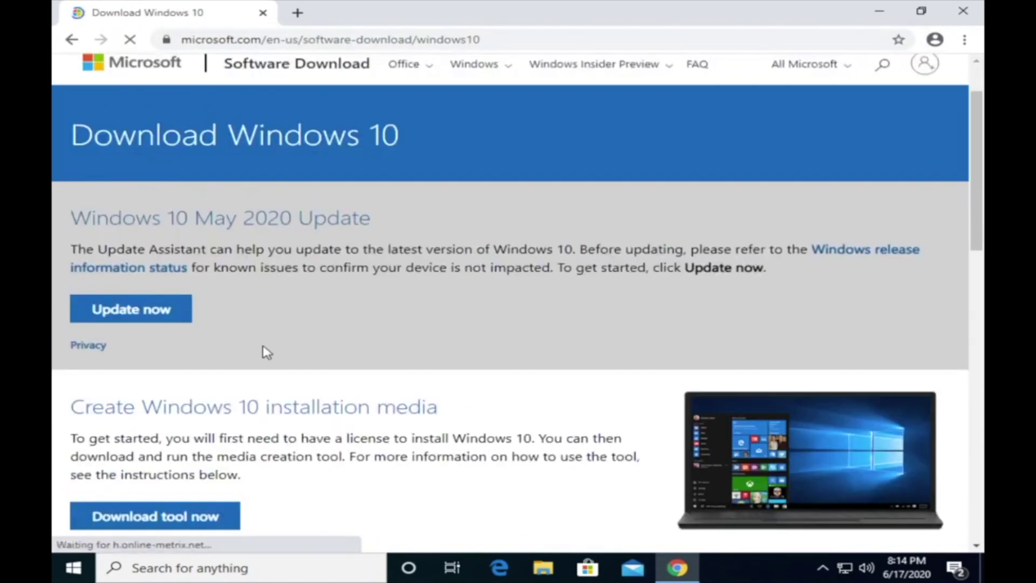
scroll(265, 353, "down", 3)
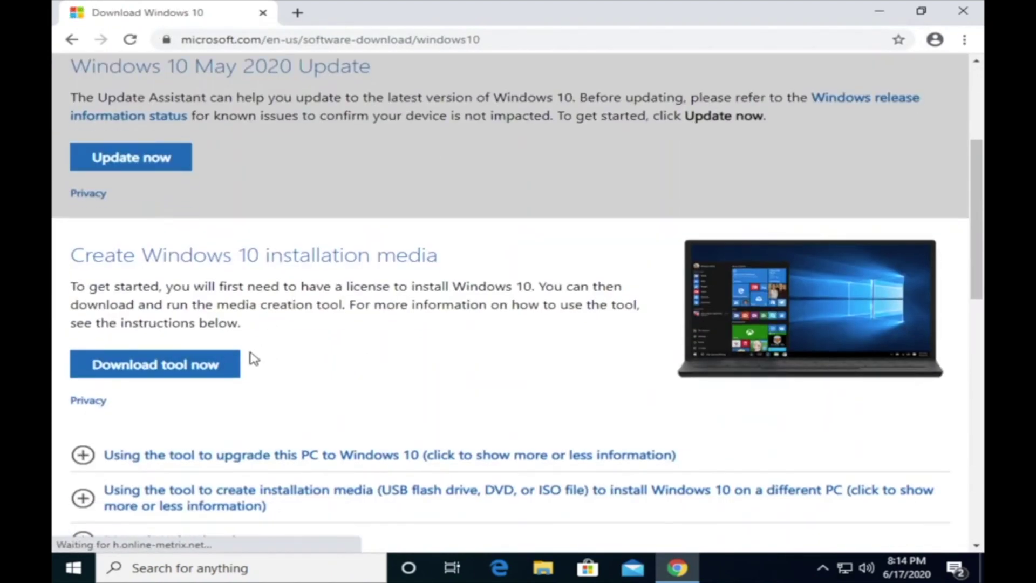
left_click(214, 363)
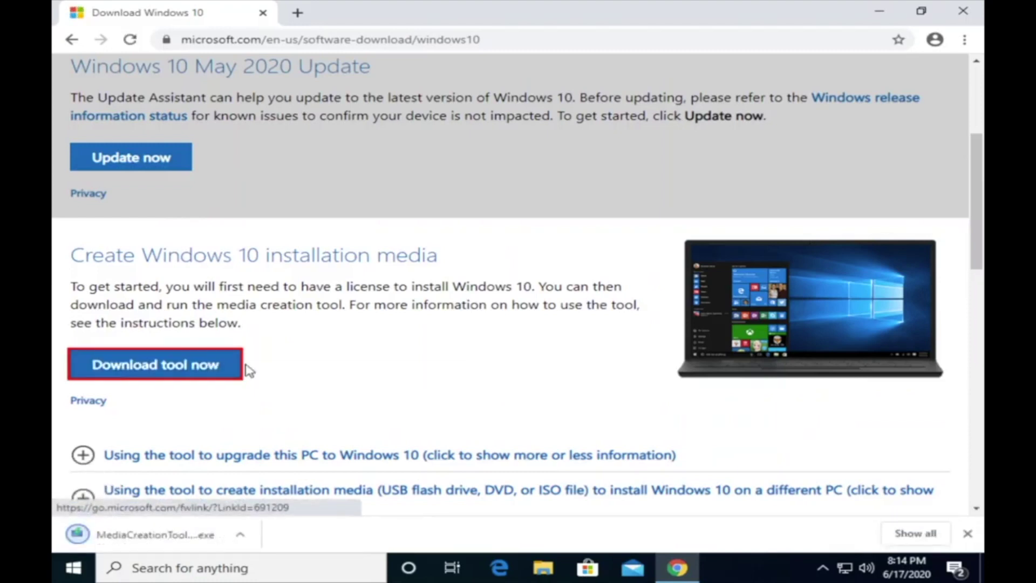
- Run the downloaded MediaCreationTool2004 (1).exe, allow it to make changes to the device, and close the browser
key("ctrl+j")
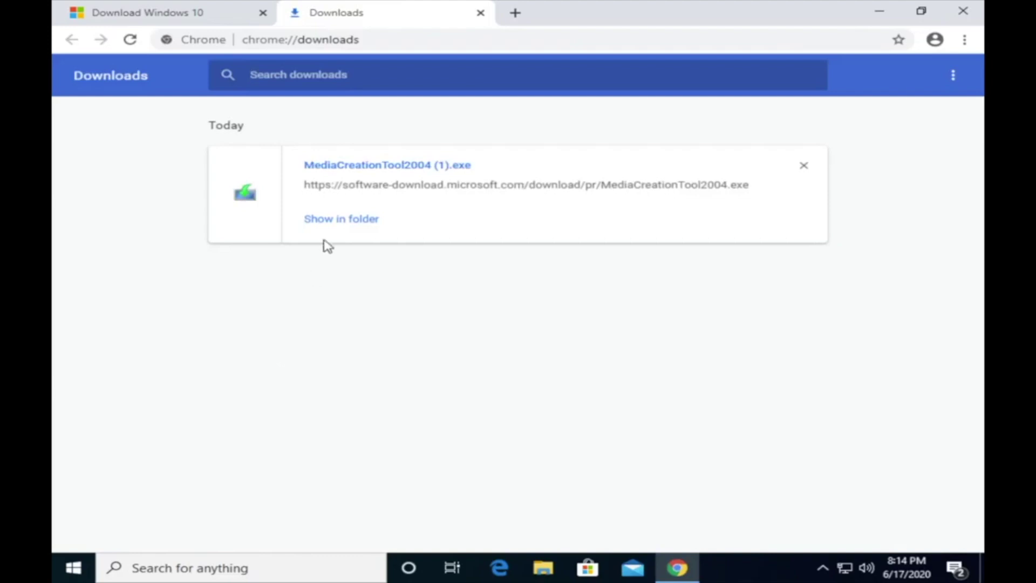
left_click(353, 176)
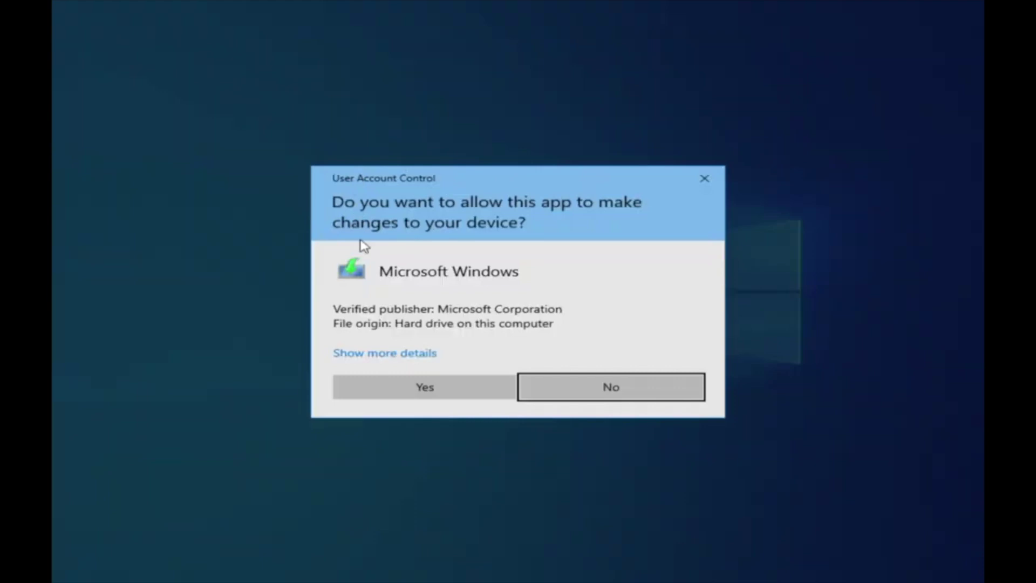
left_click(400, 384)
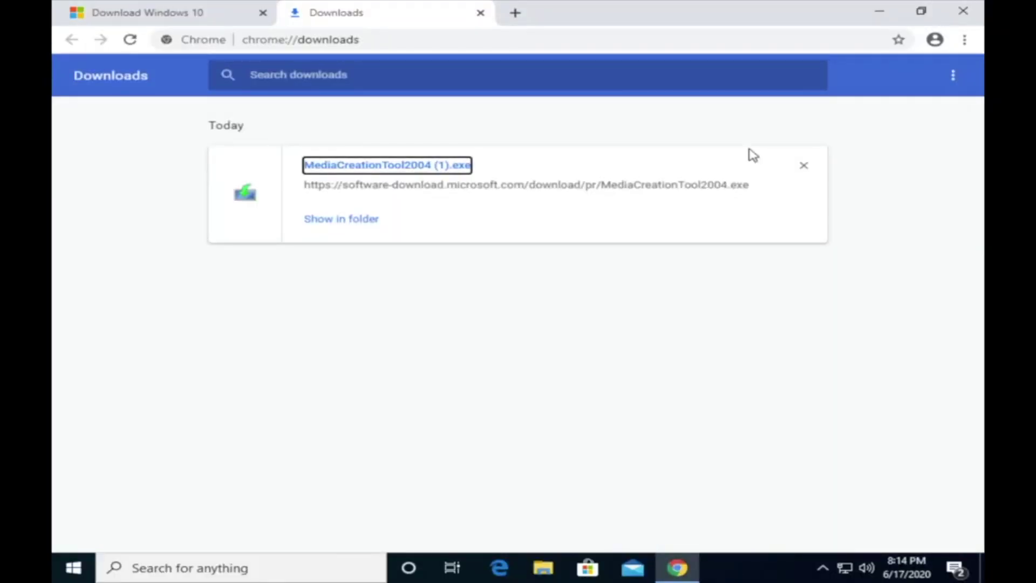
left_click(957, 13)
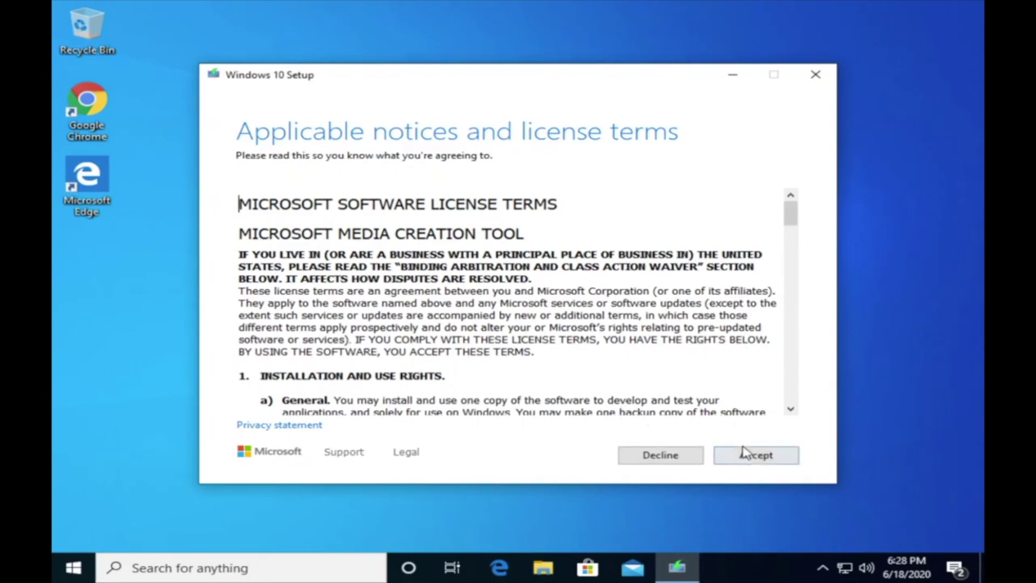
- Accept the license terms and choose to create installation media for another PC
left_click(747, 467)
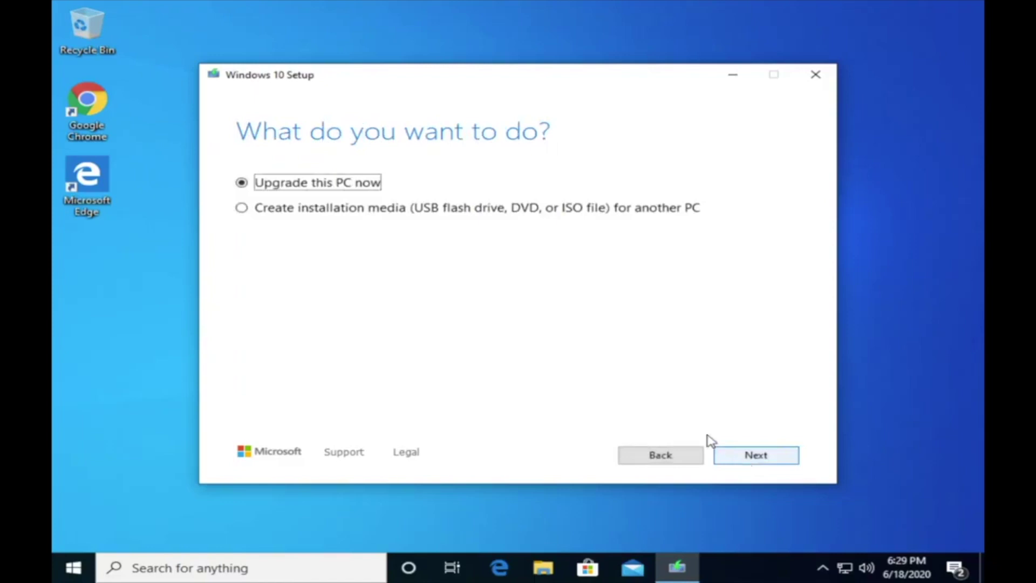
left_click(242, 210)
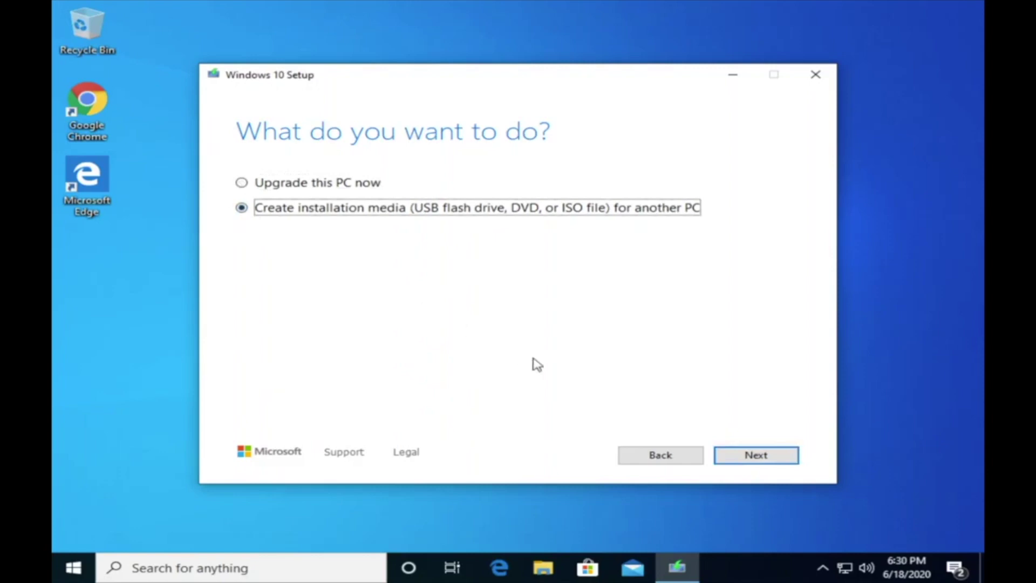
left_click(729, 465)
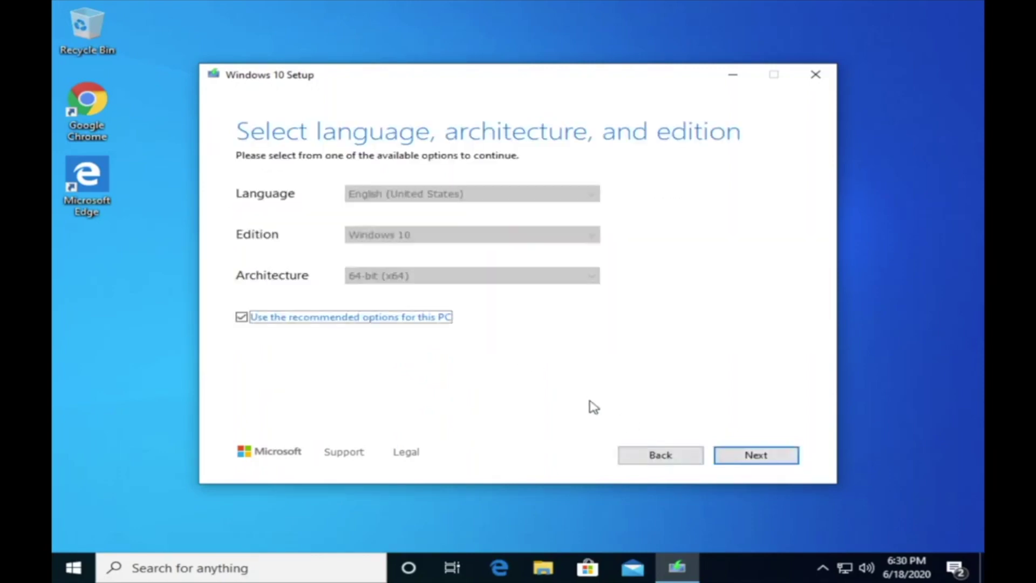
- Turn off the recommended options, keep the Windows 10 edition with 64-bit (x64) architecture, and continue to the media choice
left_click(431, 319)
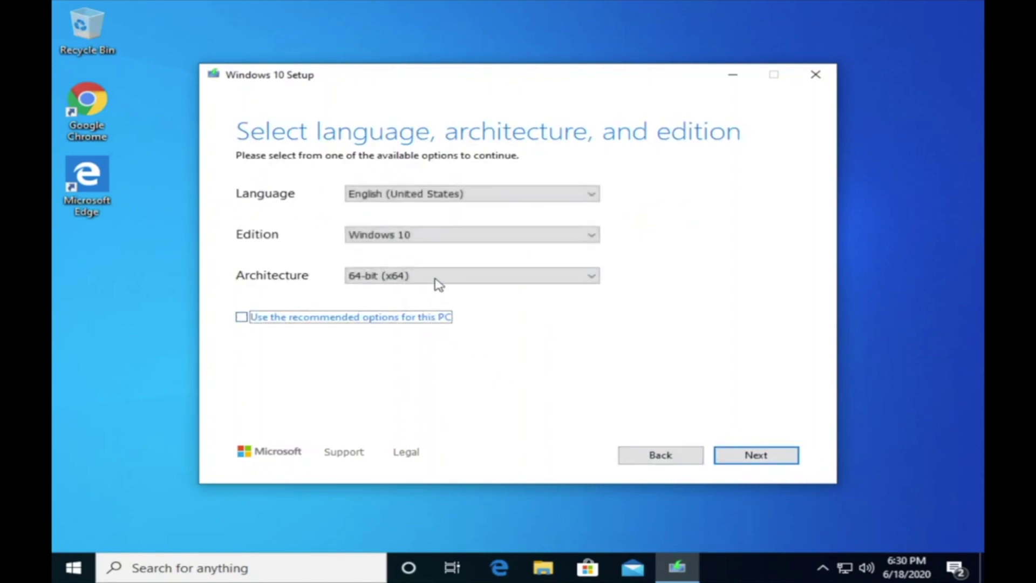
left_click(441, 241)
left_click(439, 249)
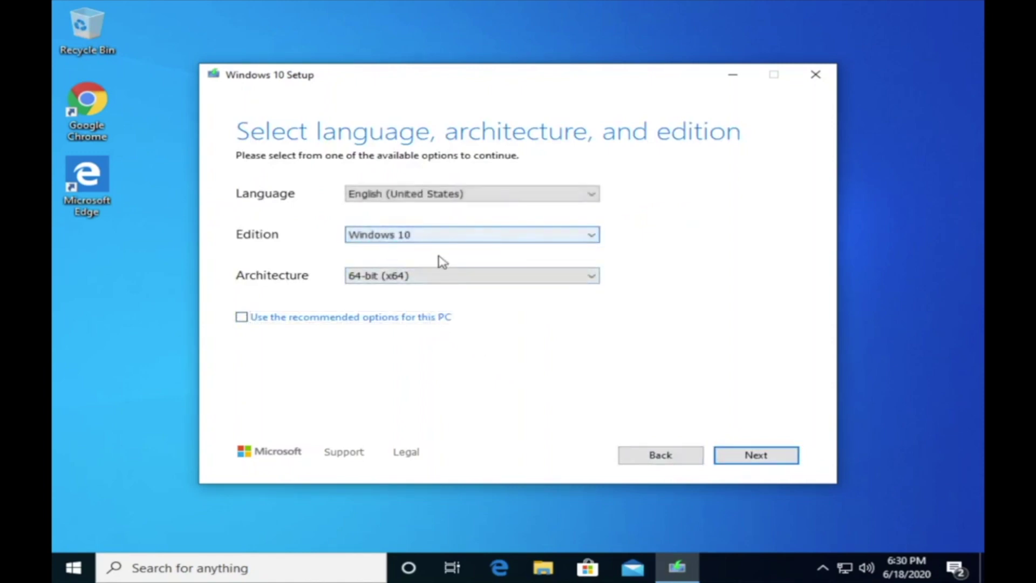
left_click(442, 274)
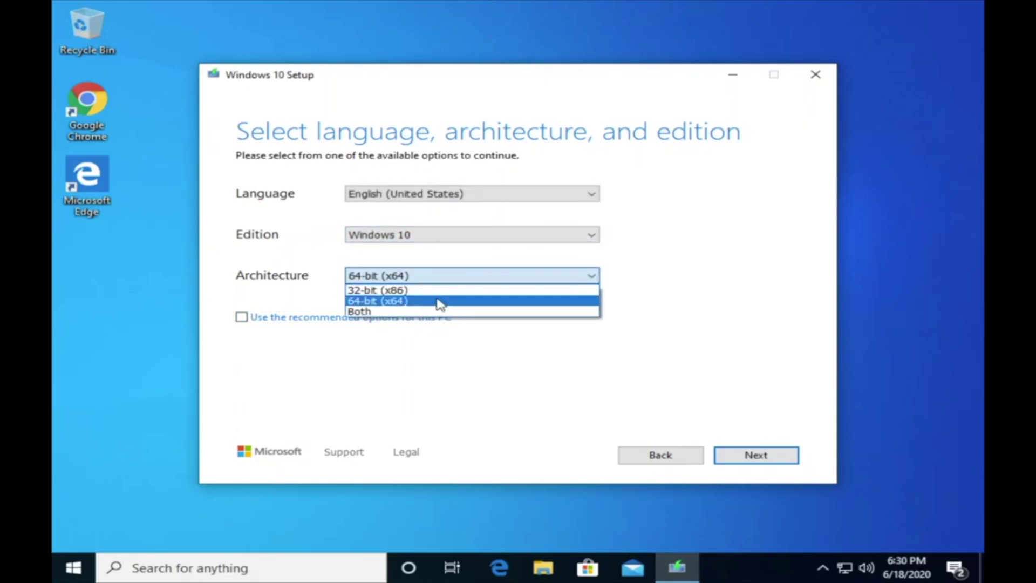
left_click(440, 302)
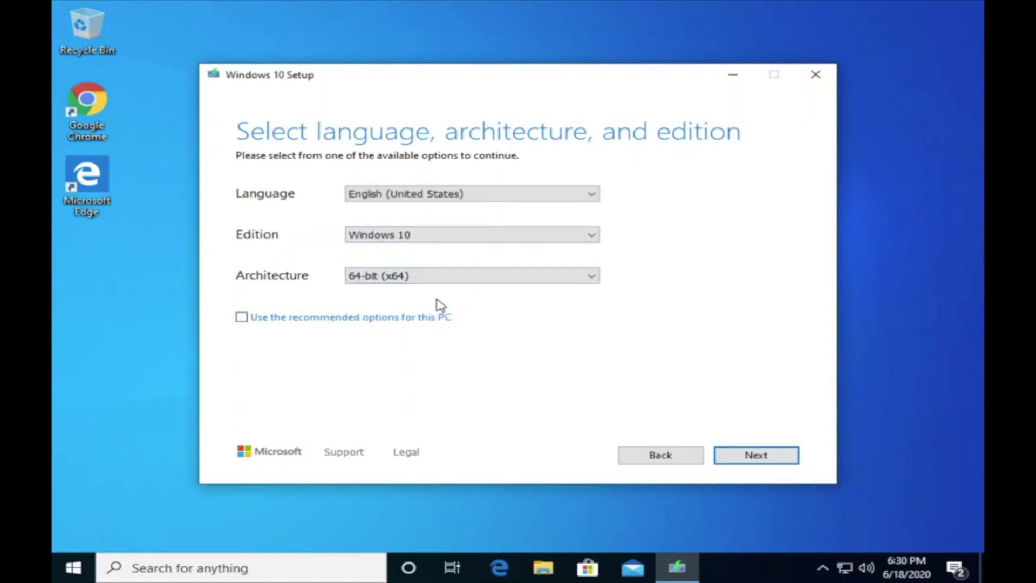
left_click(728, 465)
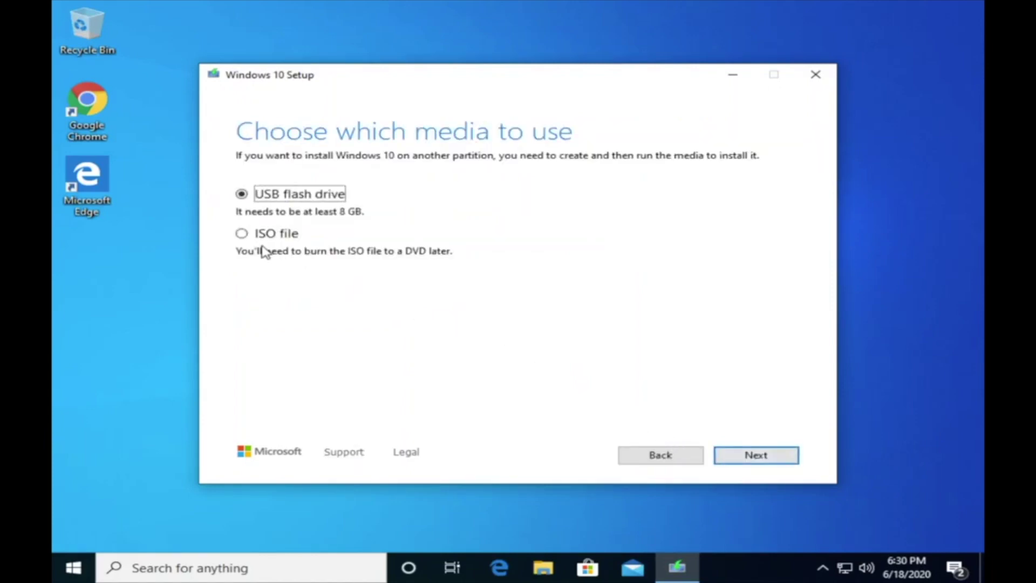
- Create the media as an ISO file named Windows in the Downloads folder and finish the setup
left_click(241, 235)
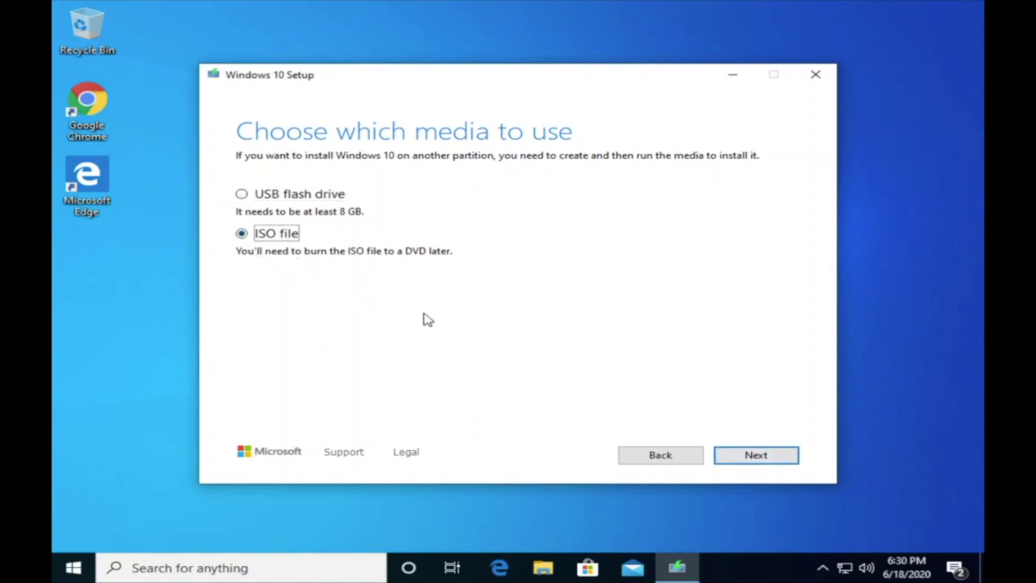
left_click(739, 453)
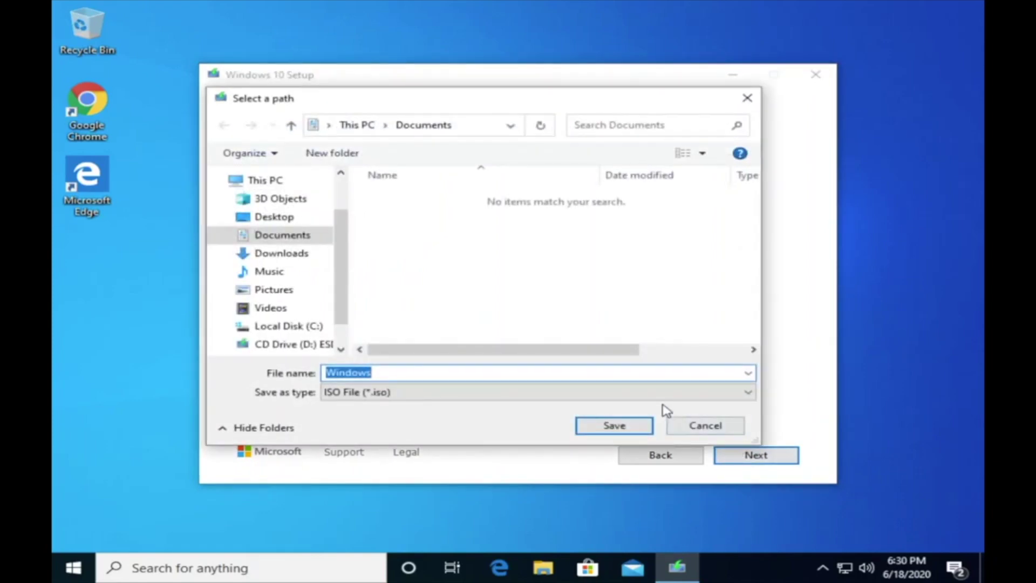
left_click(317, 258)
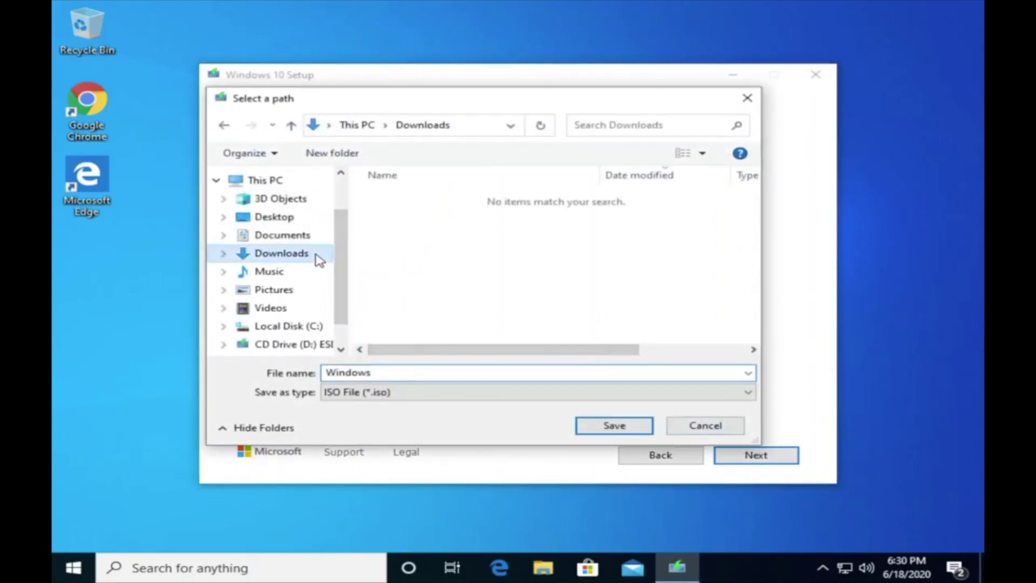
left_click(598, 426)
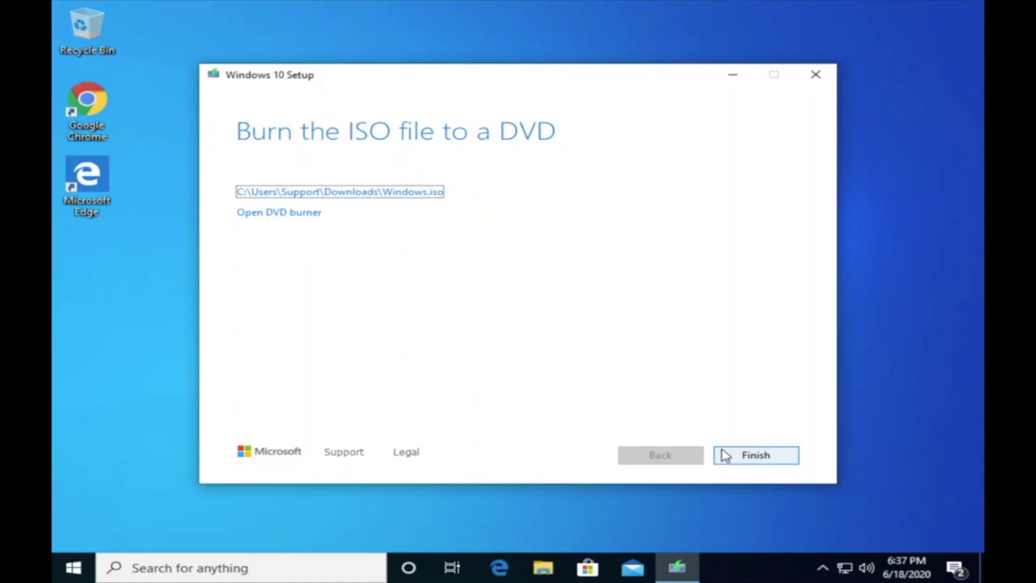
left_click(725, 456)
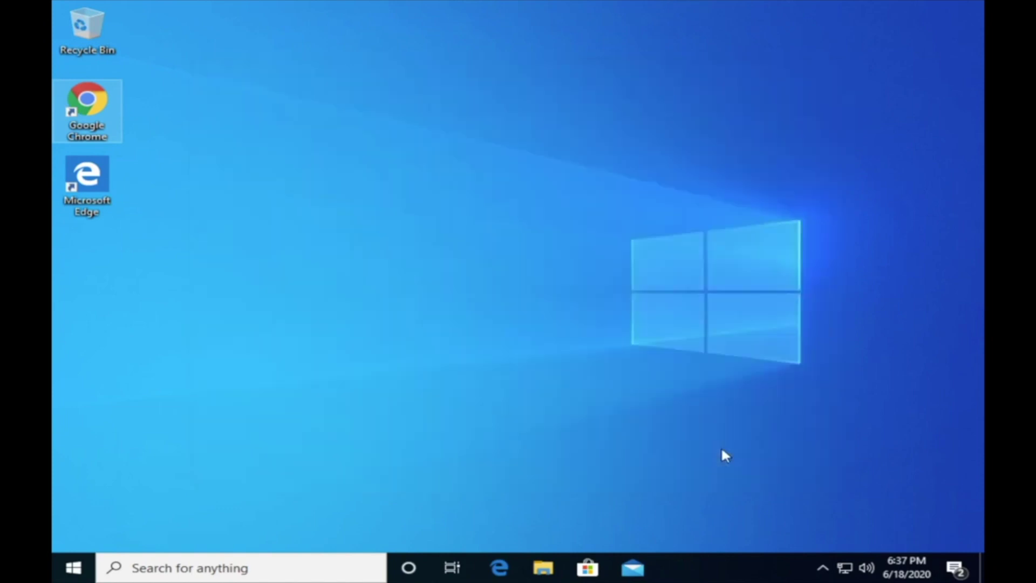
left_click(721, 450)
- Open Google Chrome and go to the website rufus.ie
double_click(102, 114)
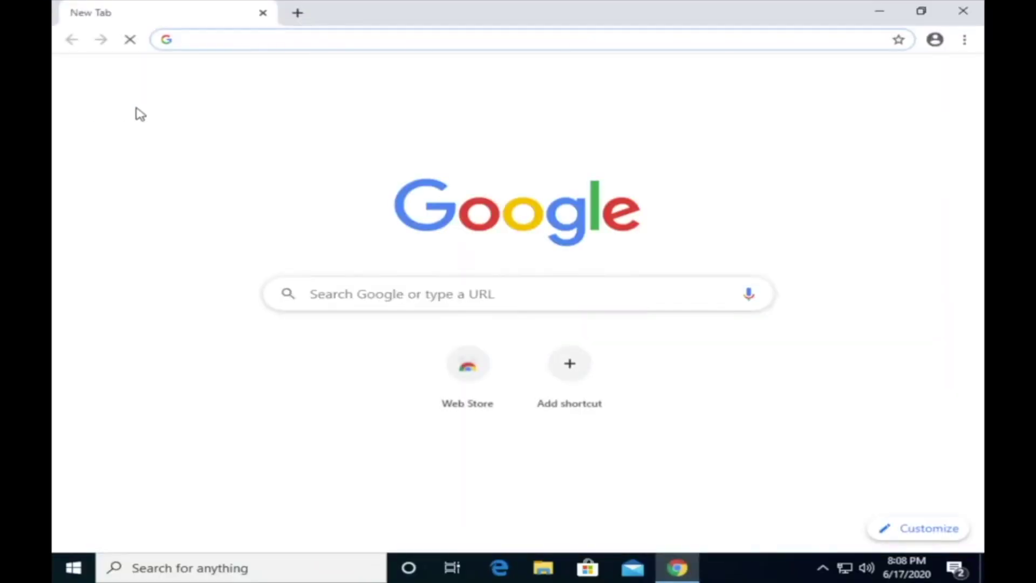
type("ruf")
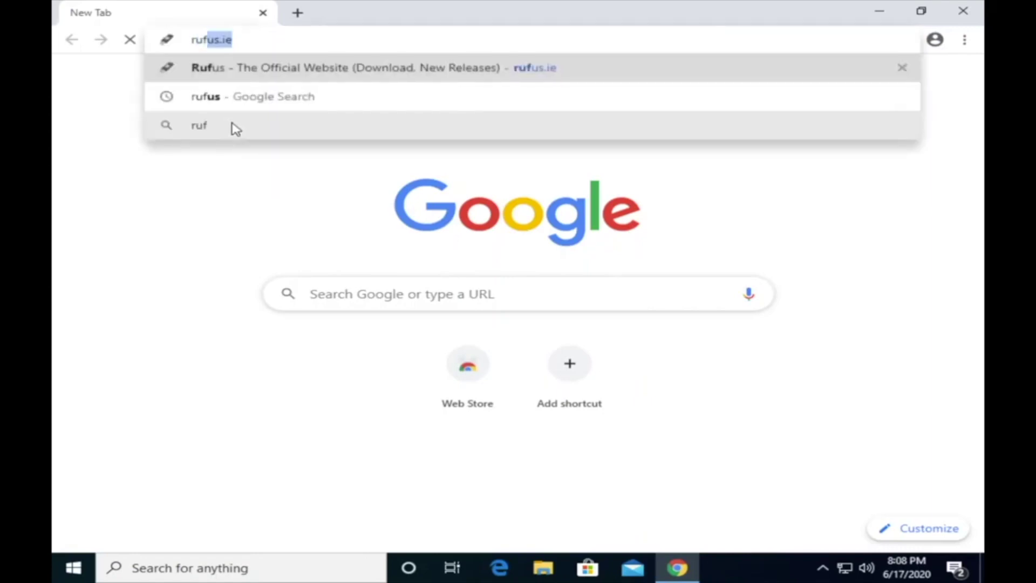
type("us.ie")
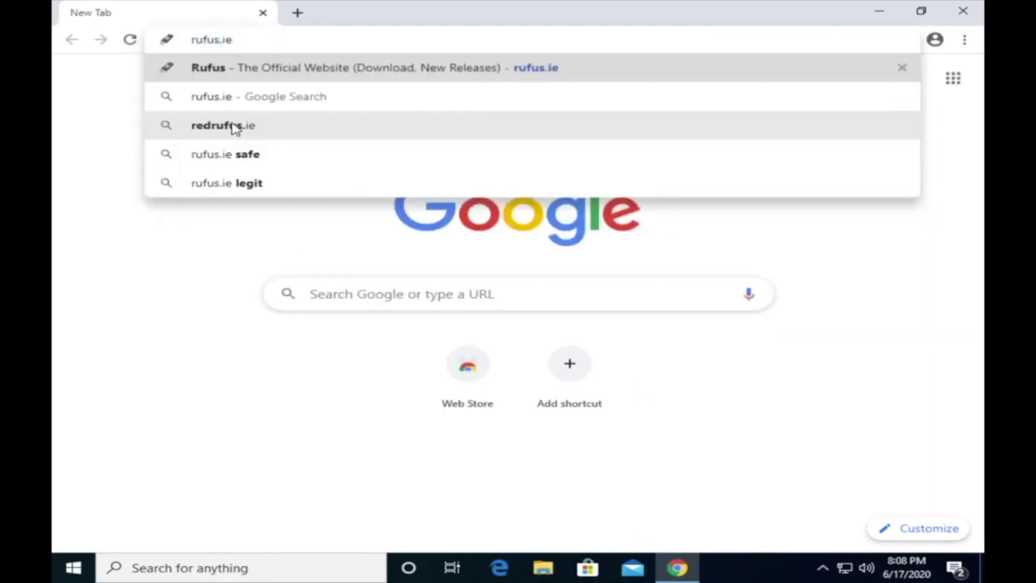
key("Return")
- Download the standard Rufus 3.10 from the site's Download section
scroll(351, 203, "down", 4)
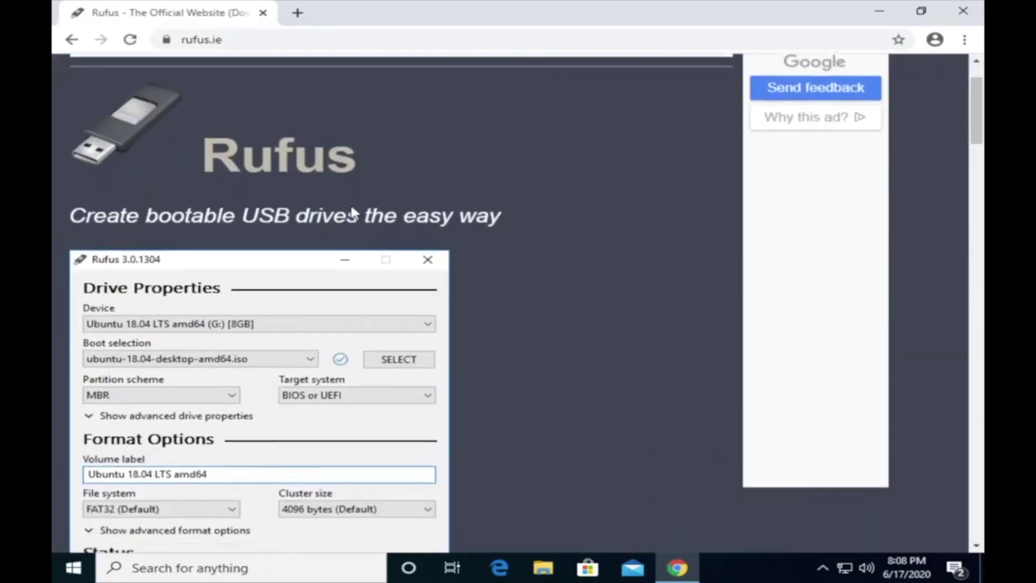
scroll(352, 210, "down", 7)
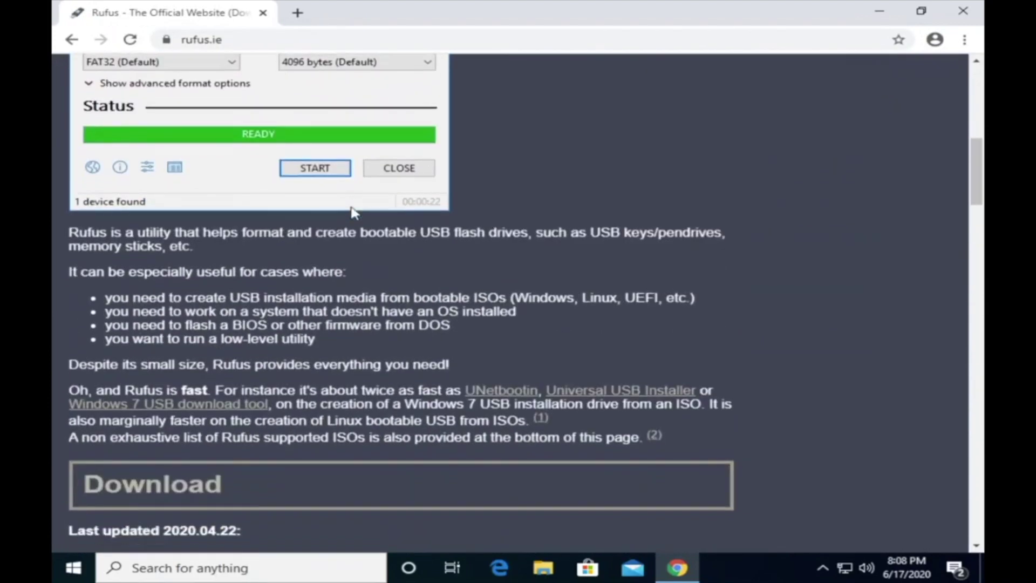
scroll(353, 213, "down", 1)
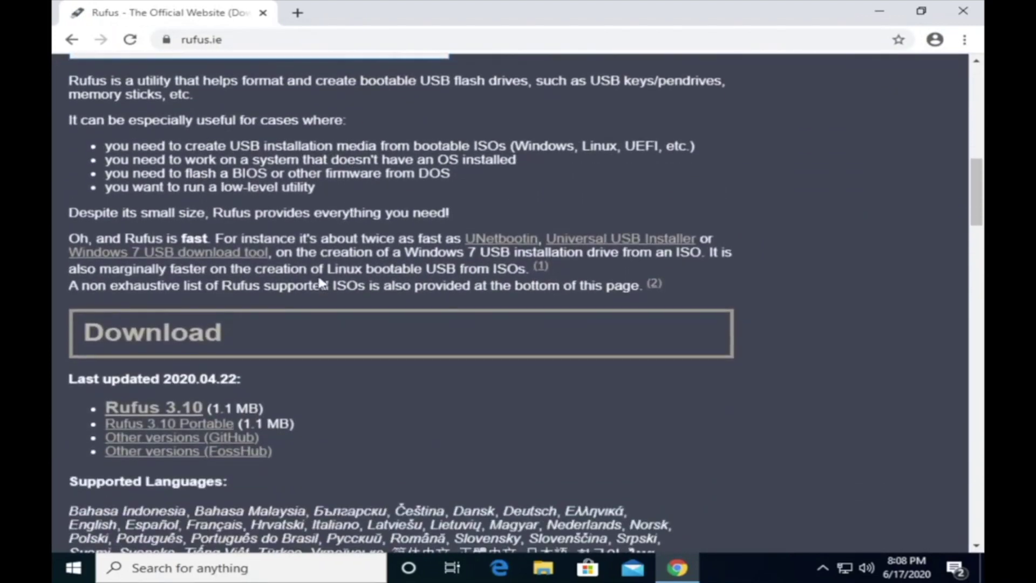
left_click(171, 411)
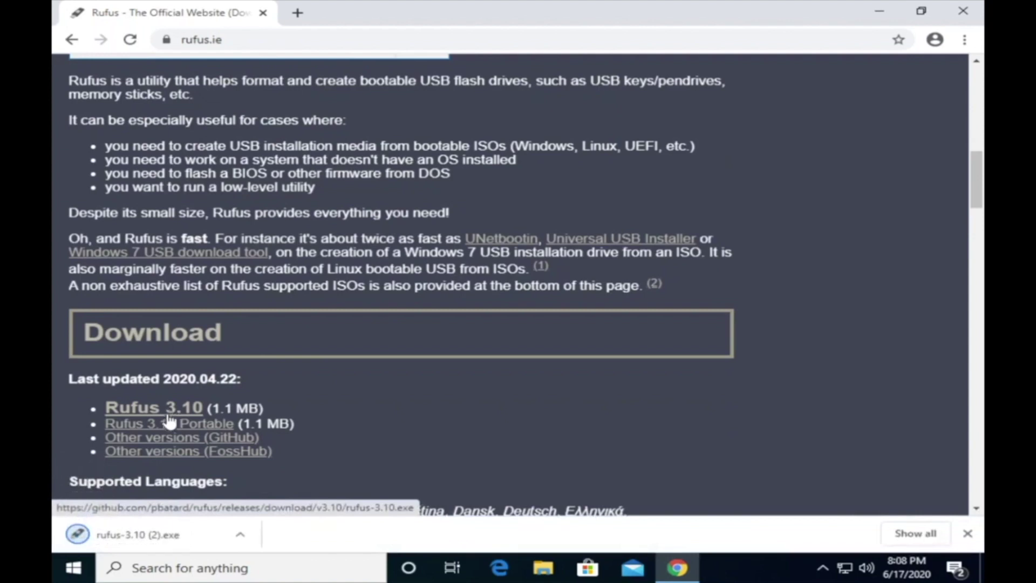
- Run the downloaded Rufus file, allow it to make changes to the device, and close the browser
left_click(135, 534)
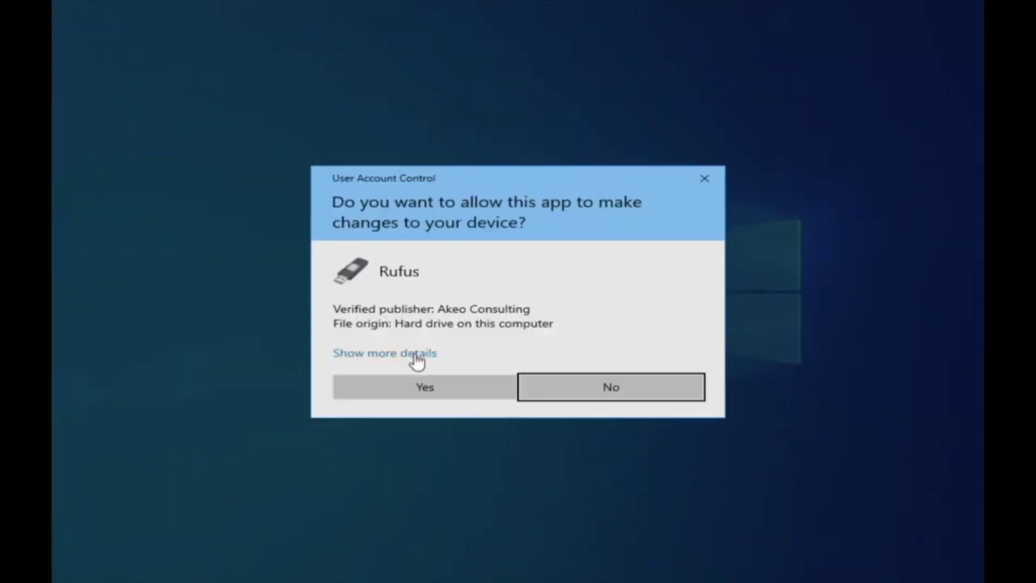
left_click(426, 394)
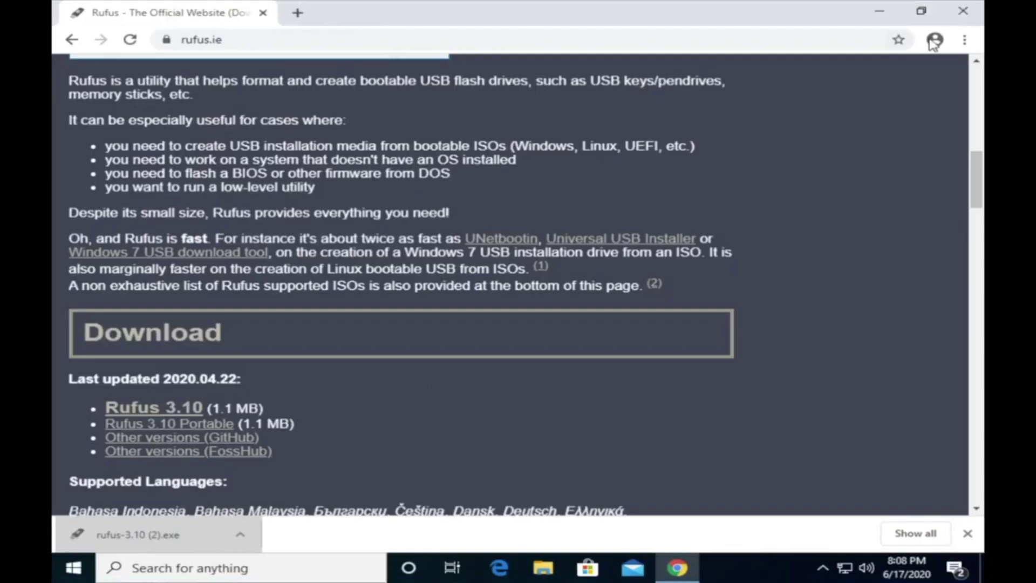
left_click(959, 24)
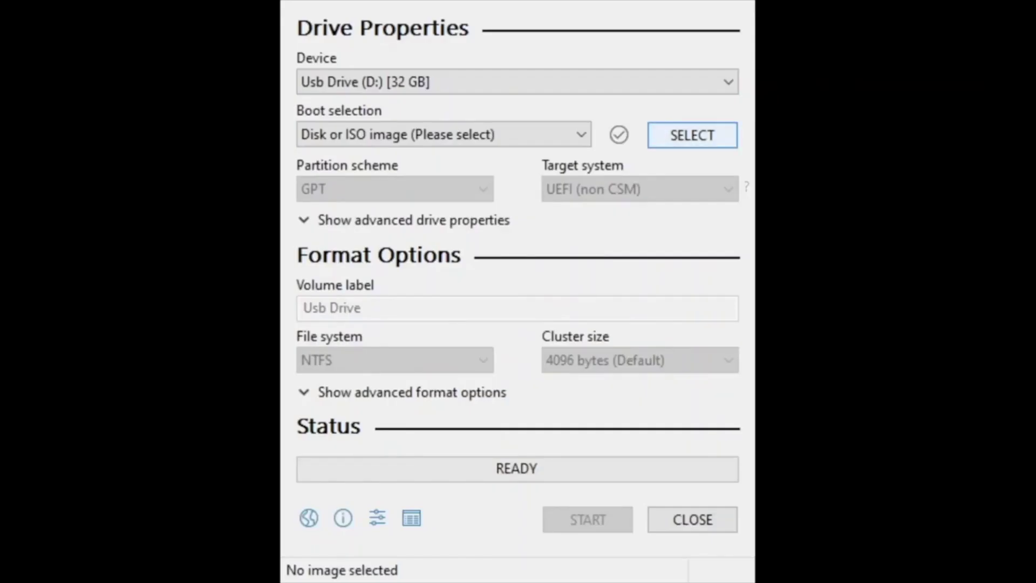
- In Rufus, choose Windows.iso from Downloads as the boot image and start writing it to the USB drive
left_click(664, 139)
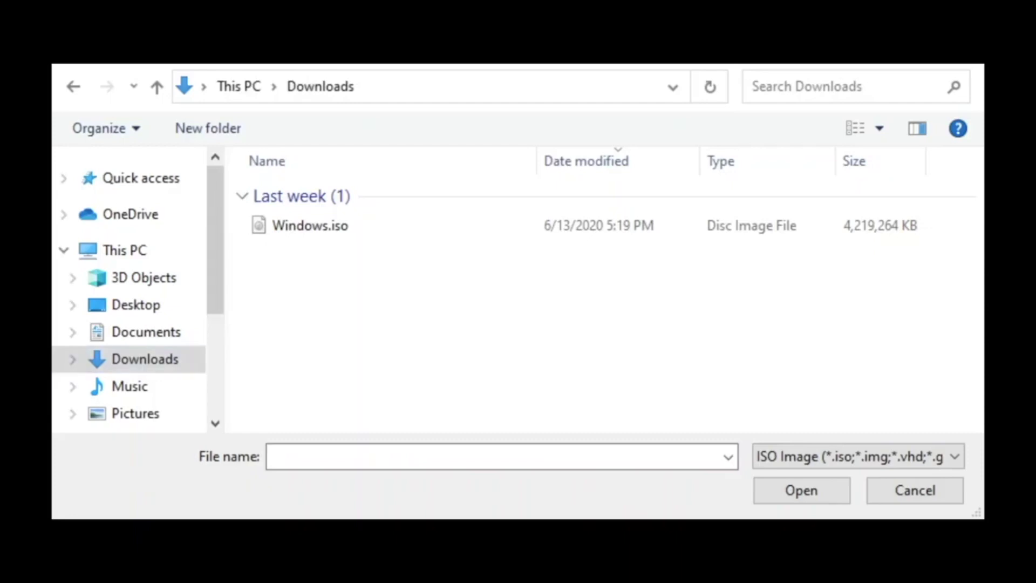
left_click(310, 226)
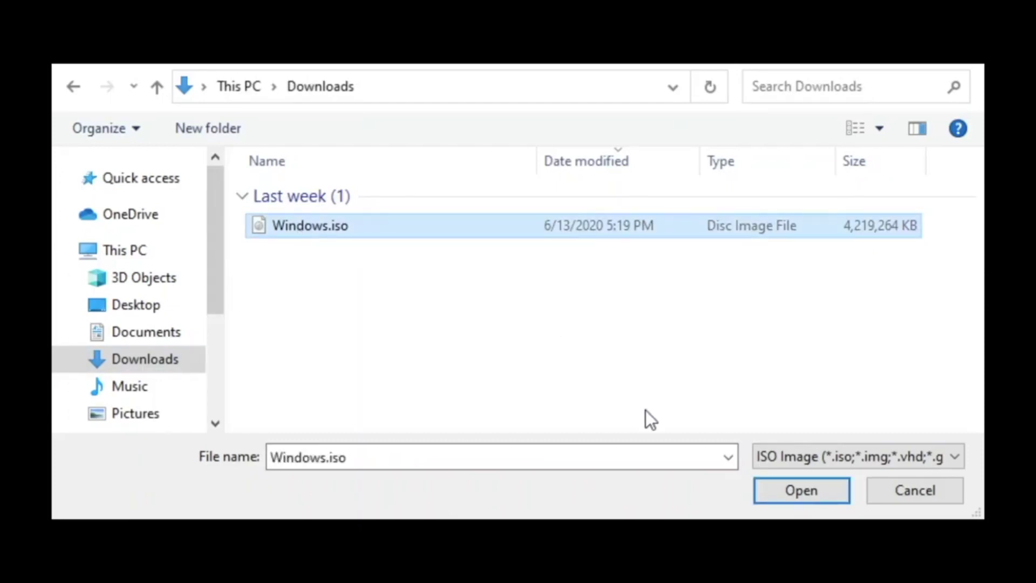
left_click(779, 491)
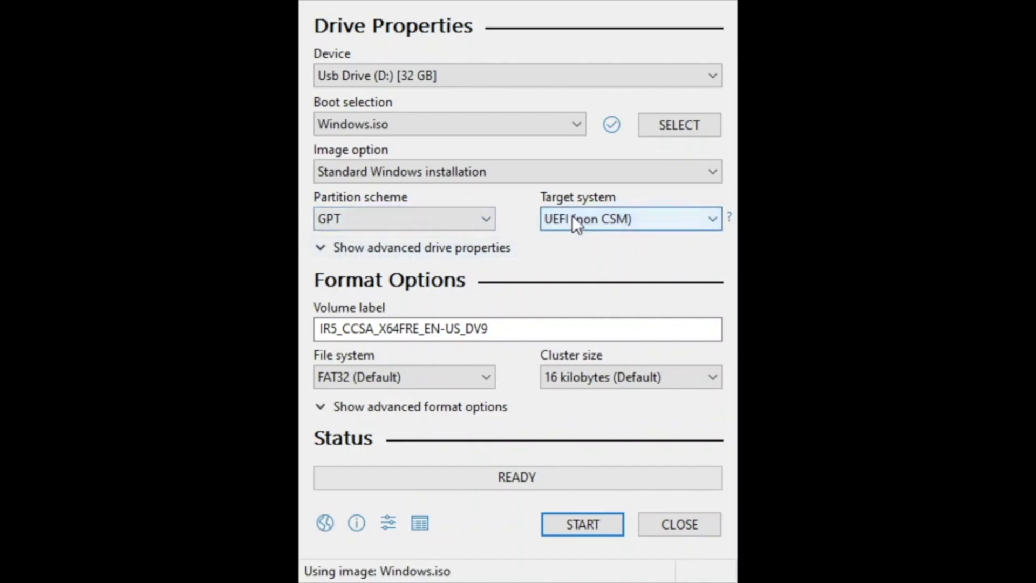
left_click(571, 526)
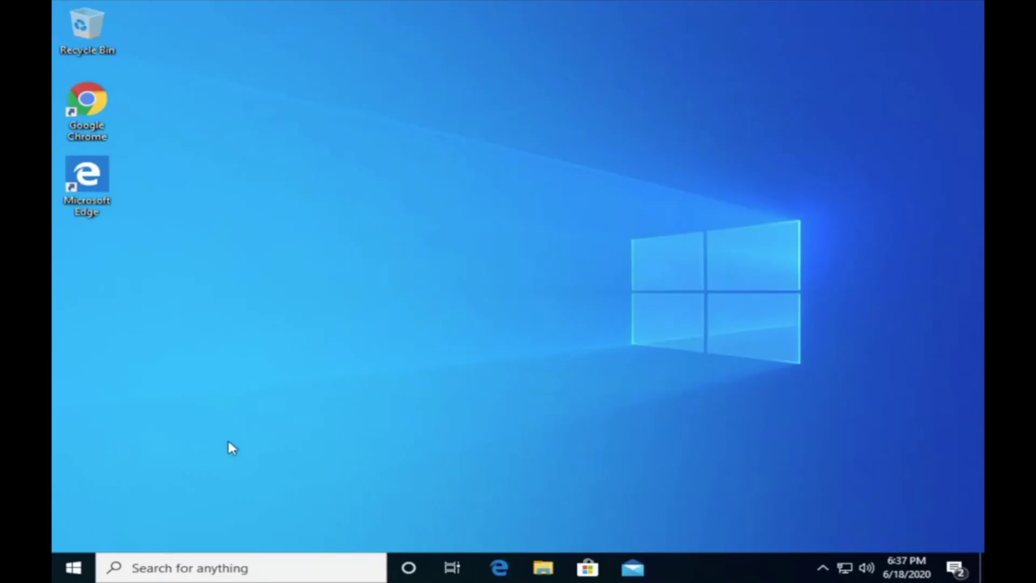
- Restart the computer from Windows to reach the BIOS setup
left_click(73, 555)
mouse_move(69, 537)
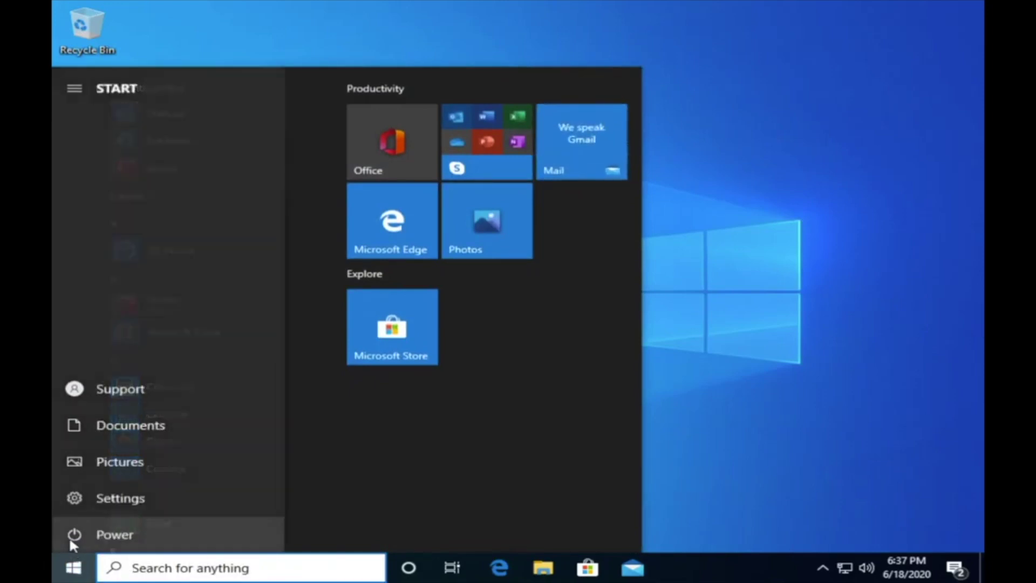
left_click(69, 537)
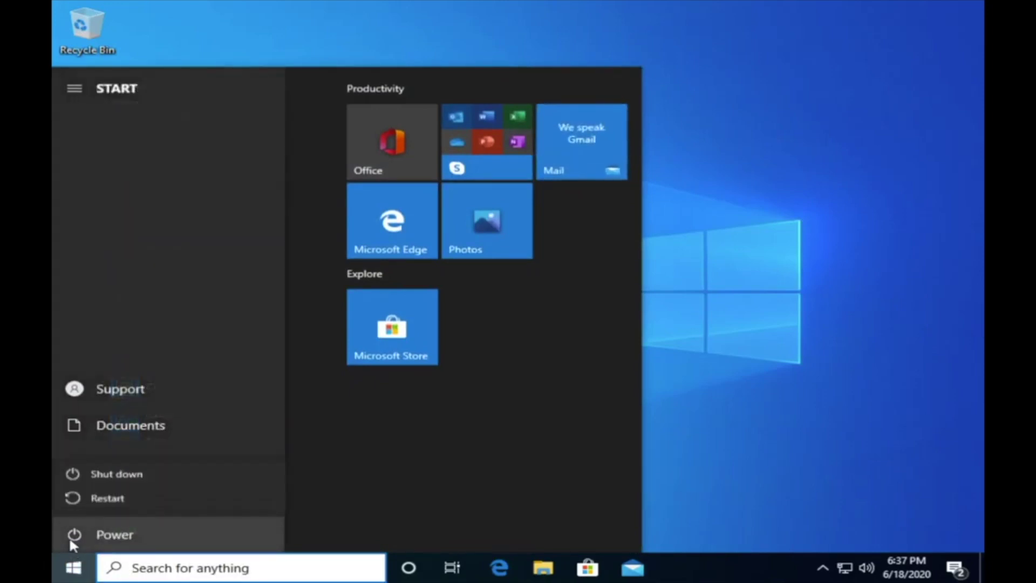
left_click(86, 500)
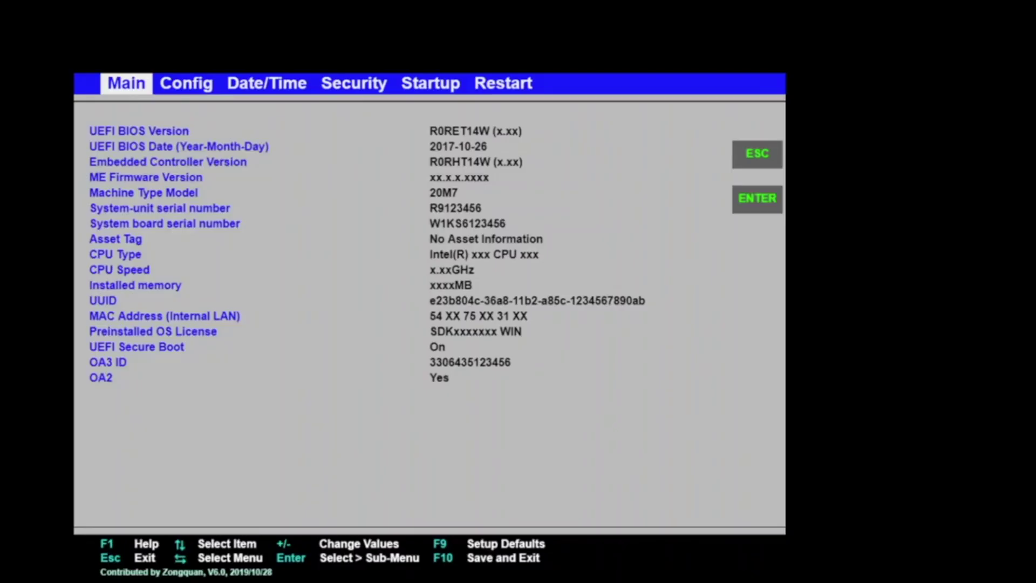
- Examine the boot priority order in the BIOS Startup settings, ending on the USB CD entry
key("Right")
key("Right")
key("Right")
key("Right")
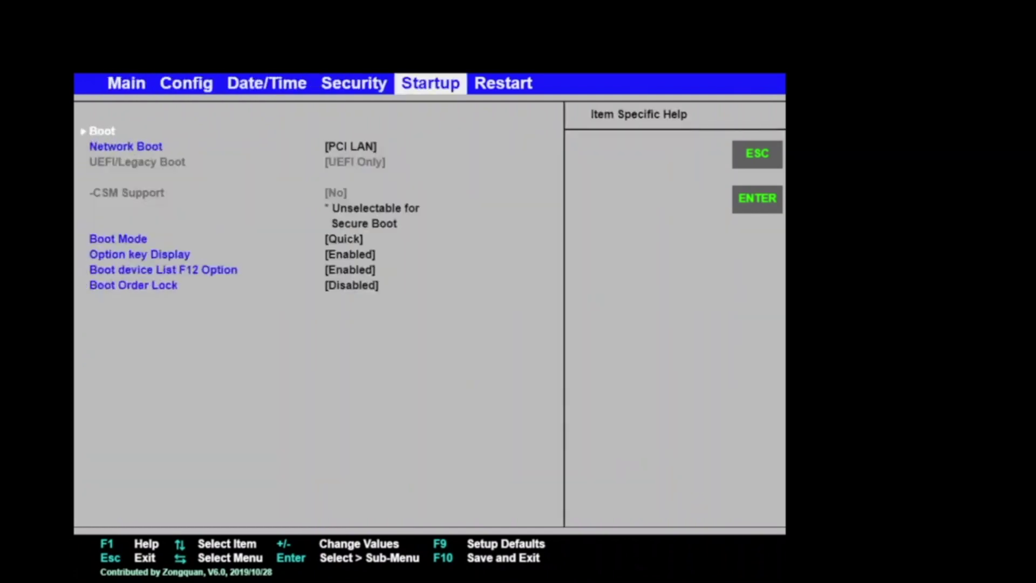
key("Return")
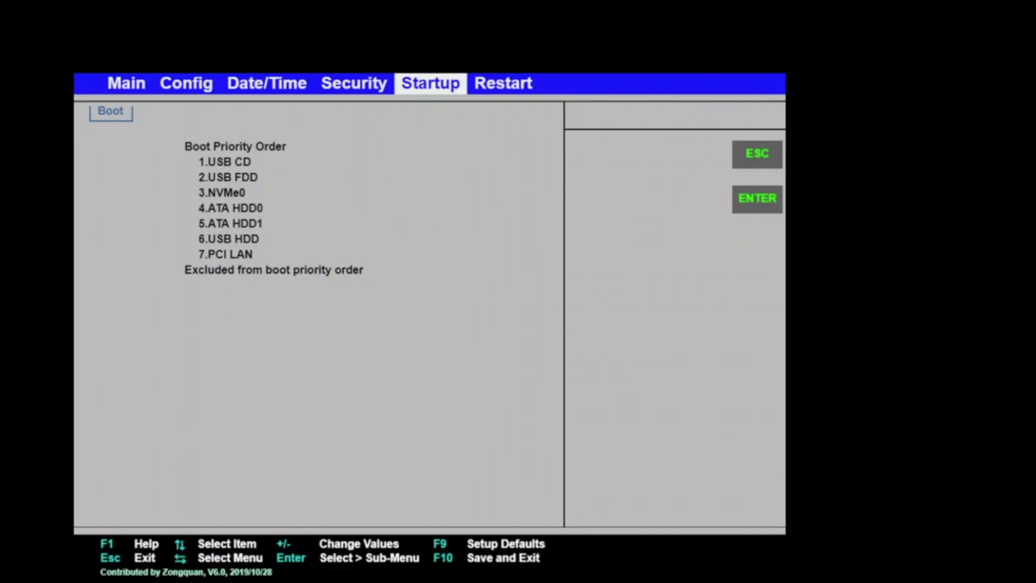
key("Down")
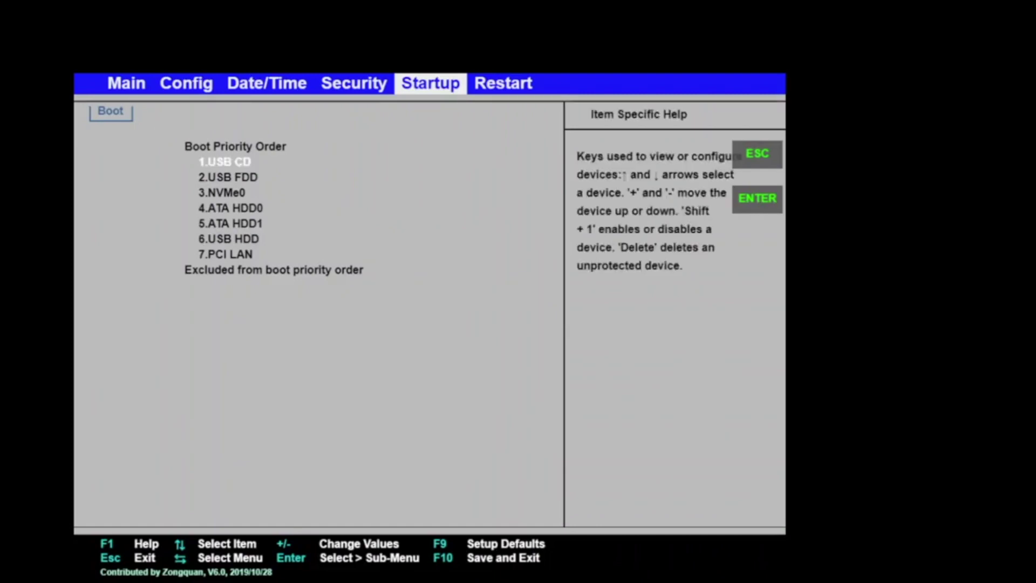
key("Down")
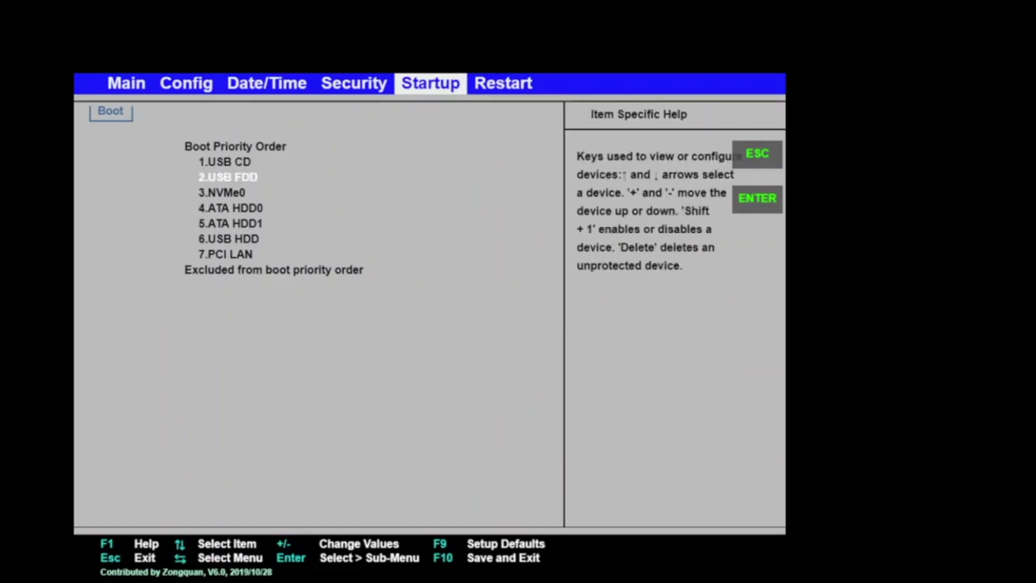
key("Up")
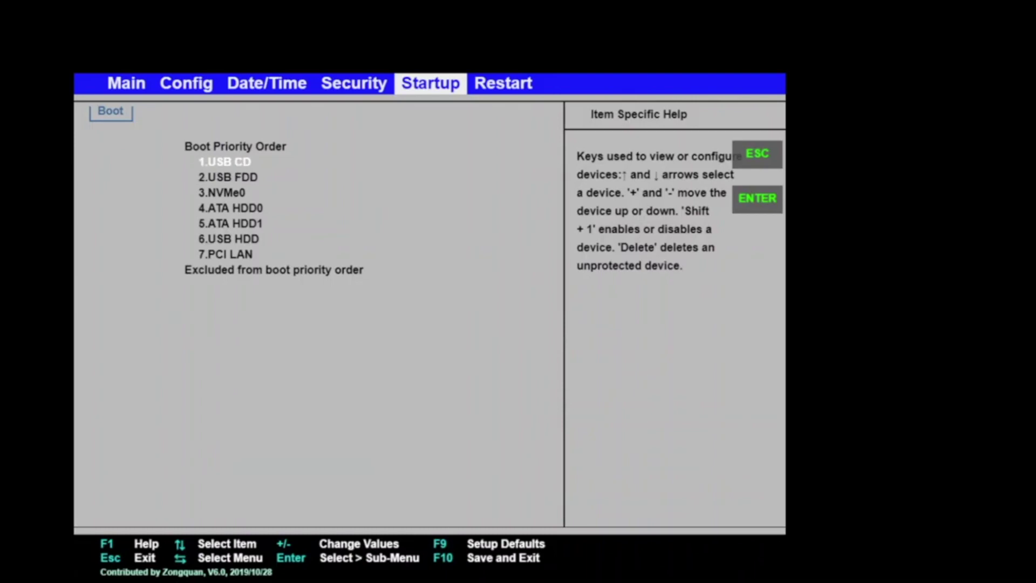
- Leave the boot order list, then save the BIOS configuration changes and confirm
key("Escape")
key("Right")
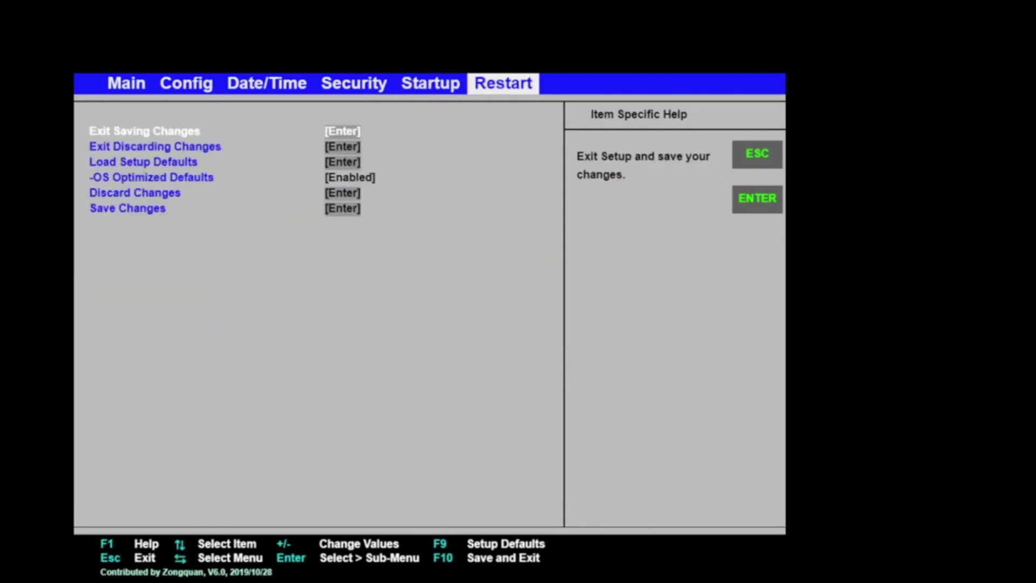
key("Down")
key("Down")
key("Down")
key("Down")
key("Down")
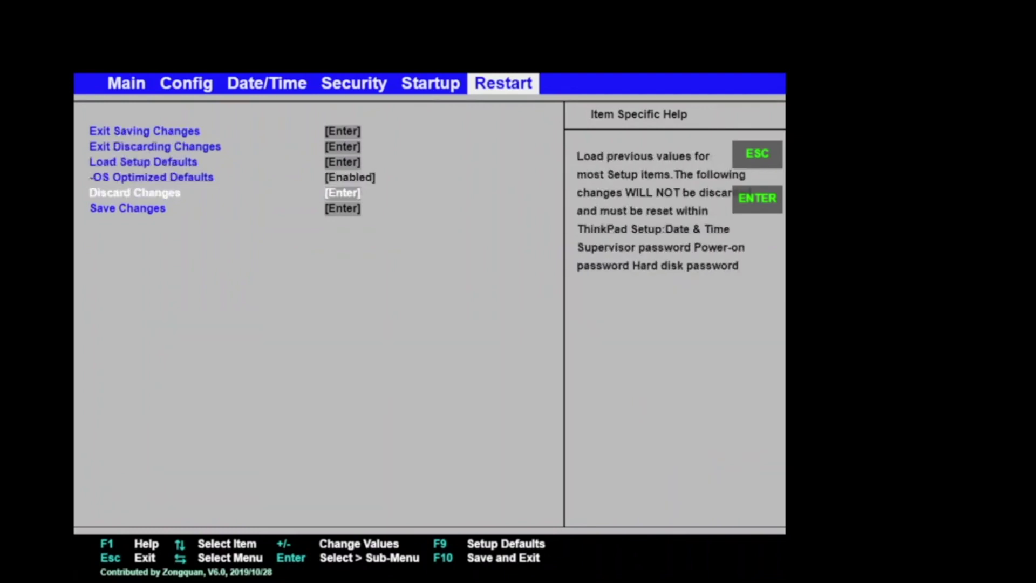
key("Return")
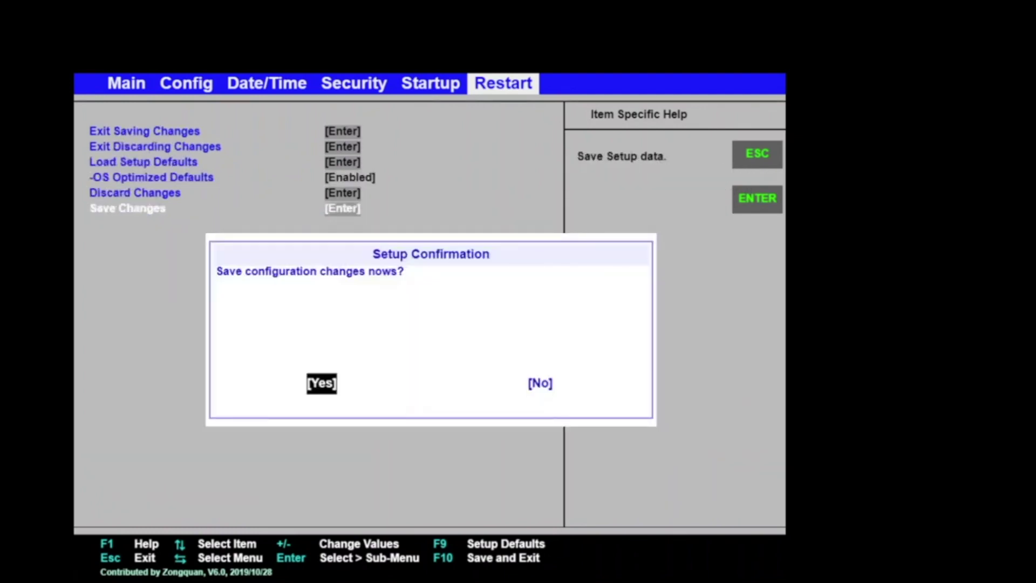
key("Return")
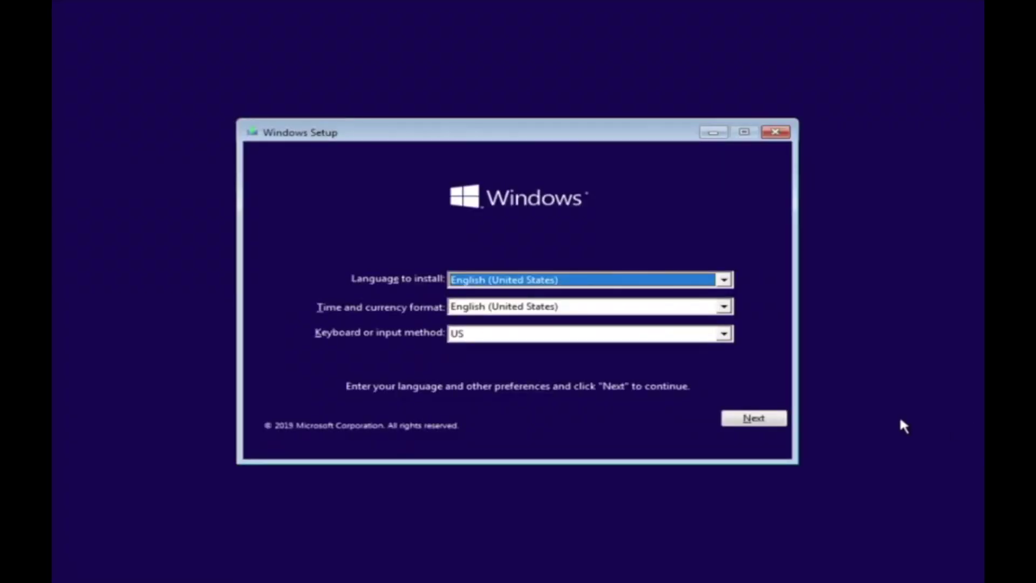
- Start the Windows installation in English (United States) without a product key, choosing Windows 10 Pro as the edition
left_click(784, 424)
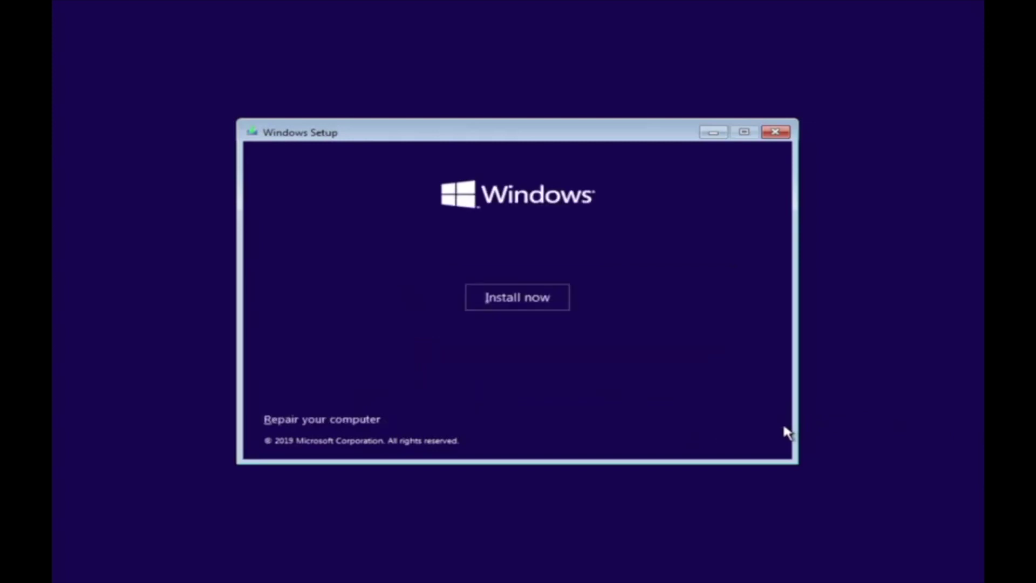
left_click(511, 300)
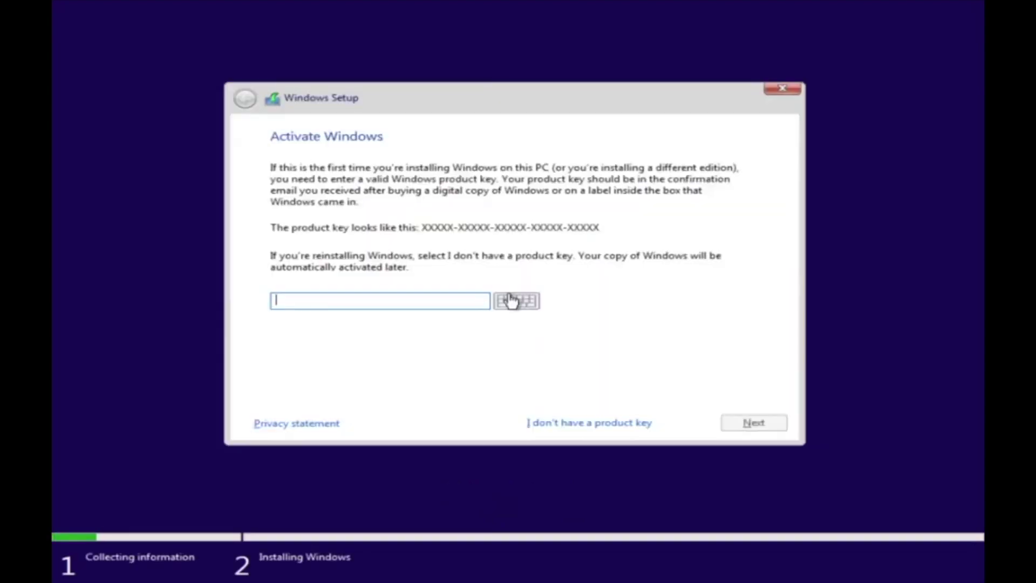
left_click(582, 424)
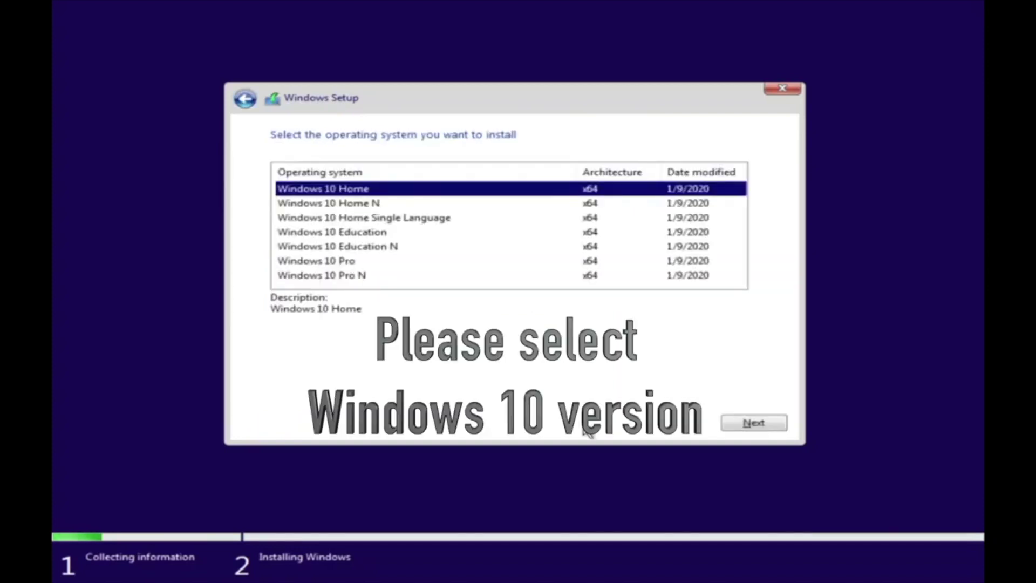
left_click(453, 265)
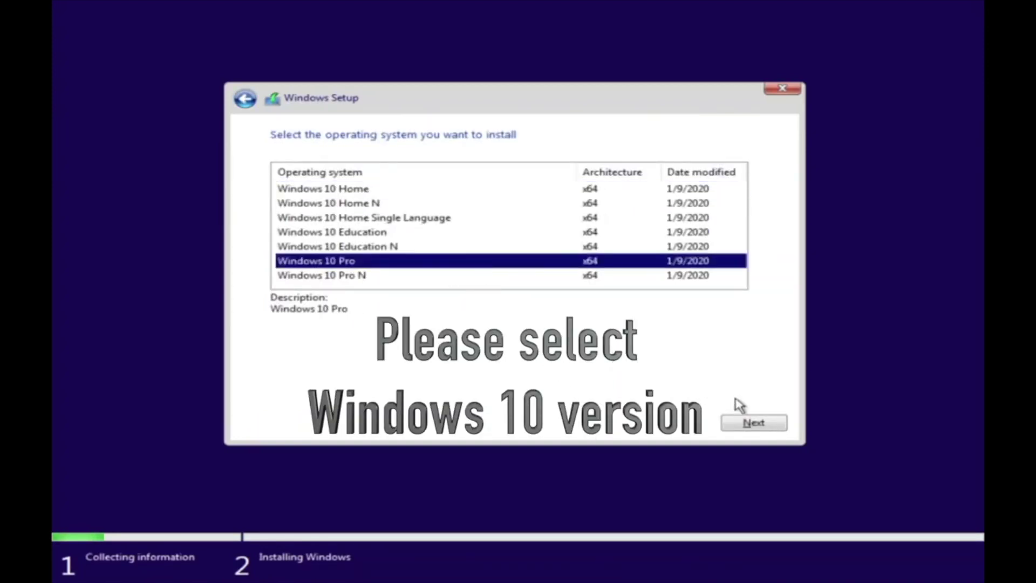
left_click(757, 427)
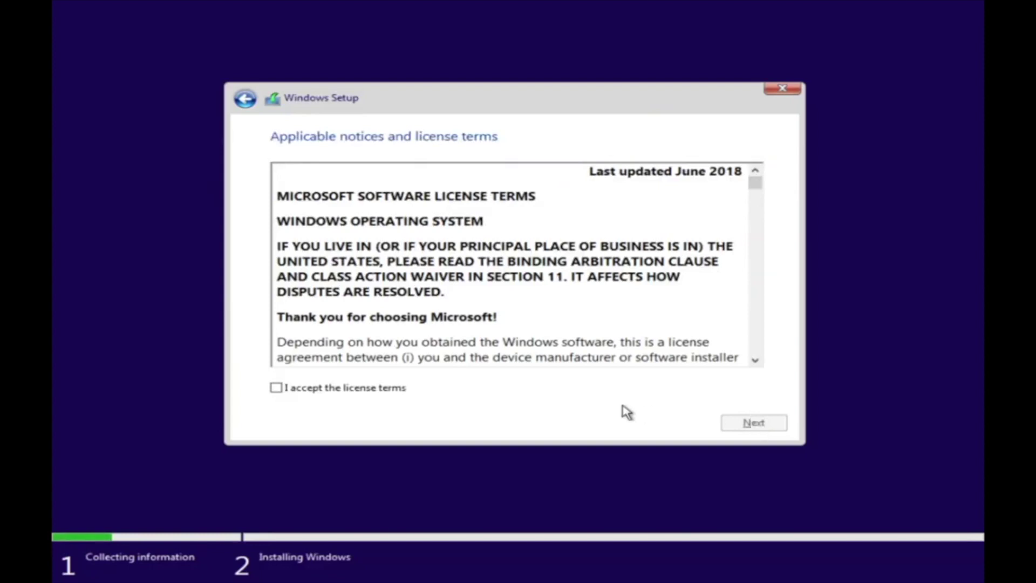
- Accept the license terms and start a Custom installation of Windows only on Drive 0 Unallocated Space
left_click(394, 389)
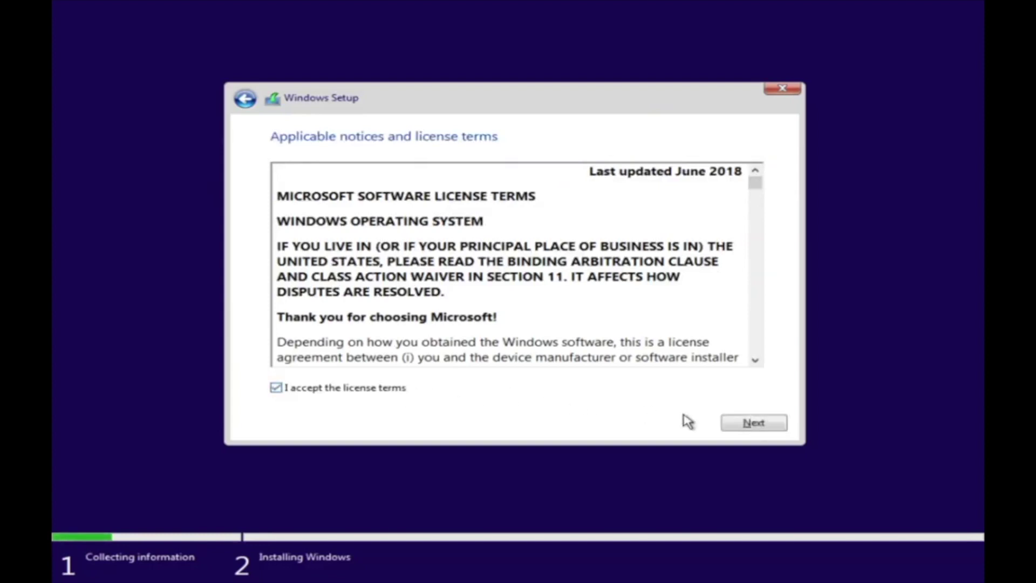
left_click(739, 428)
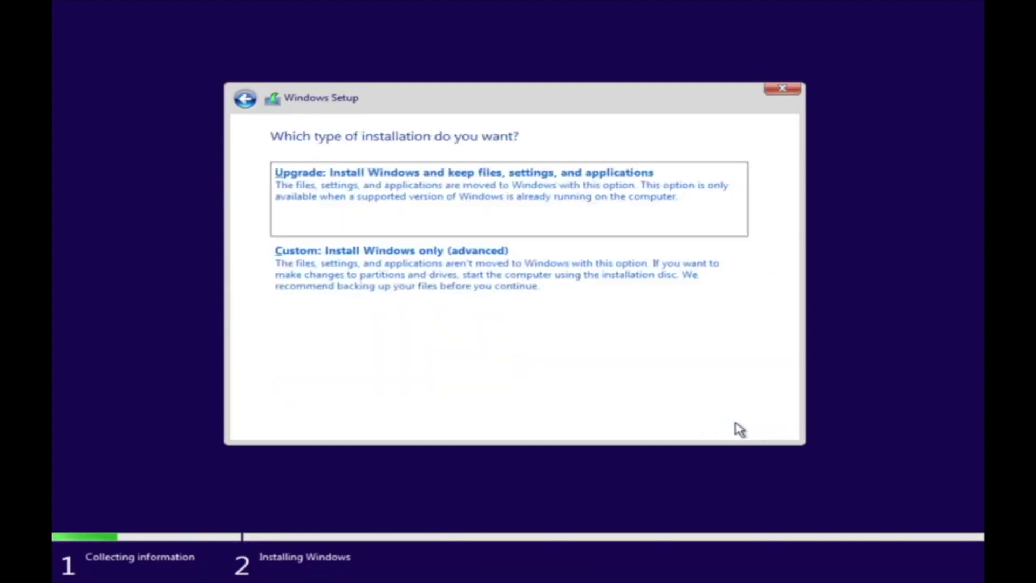
left_click(551, 296)
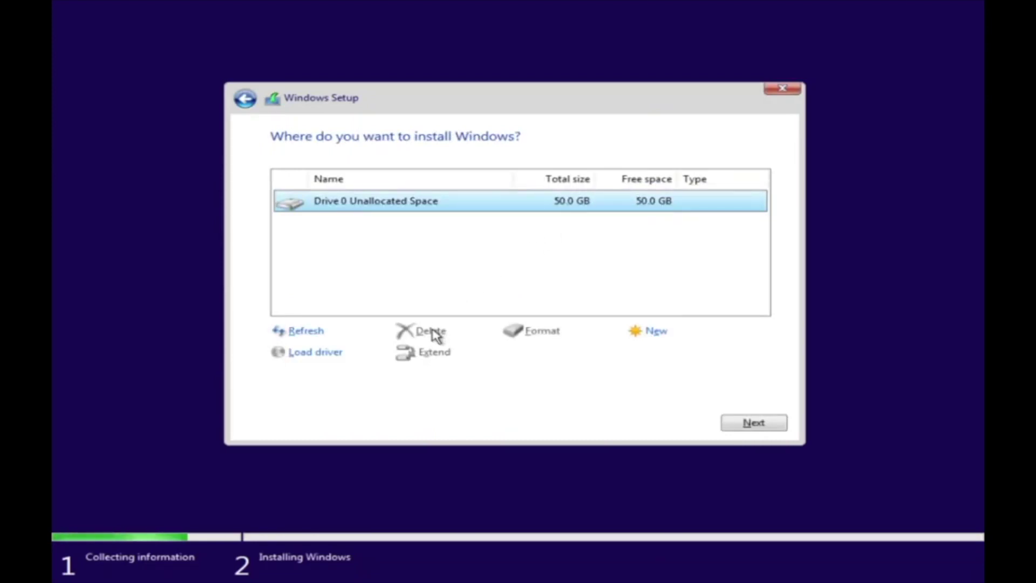
left_click(752, 423)
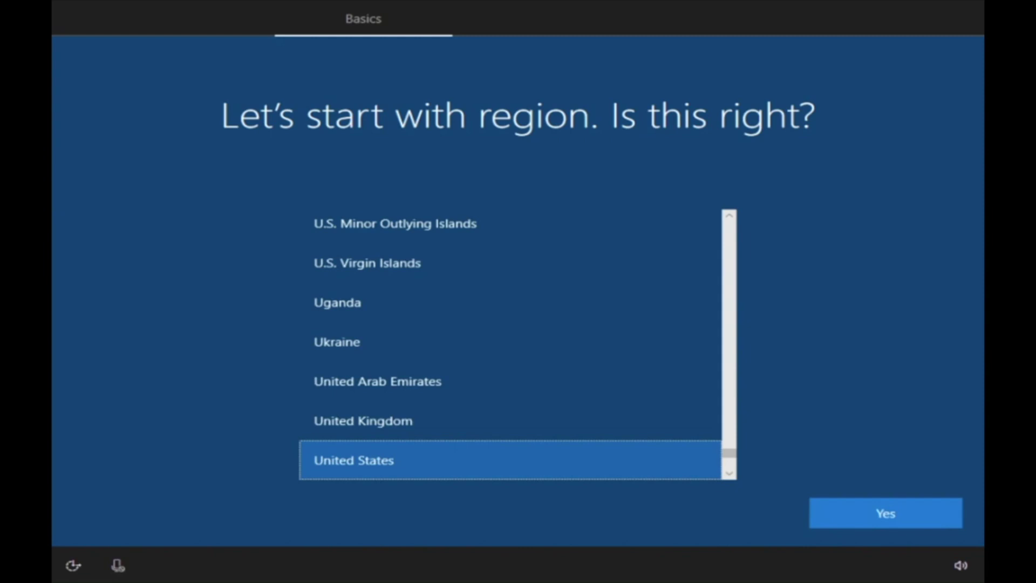
- Confirm United States as the region and US as the keyboard layout, without adding a second layout
left_click(839, 508)
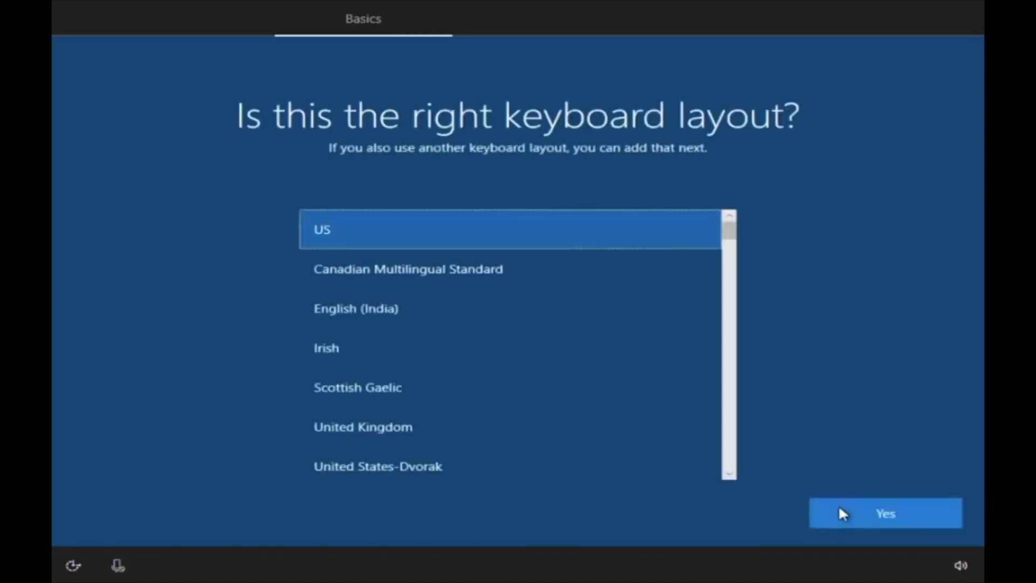
left_click(839, 508)
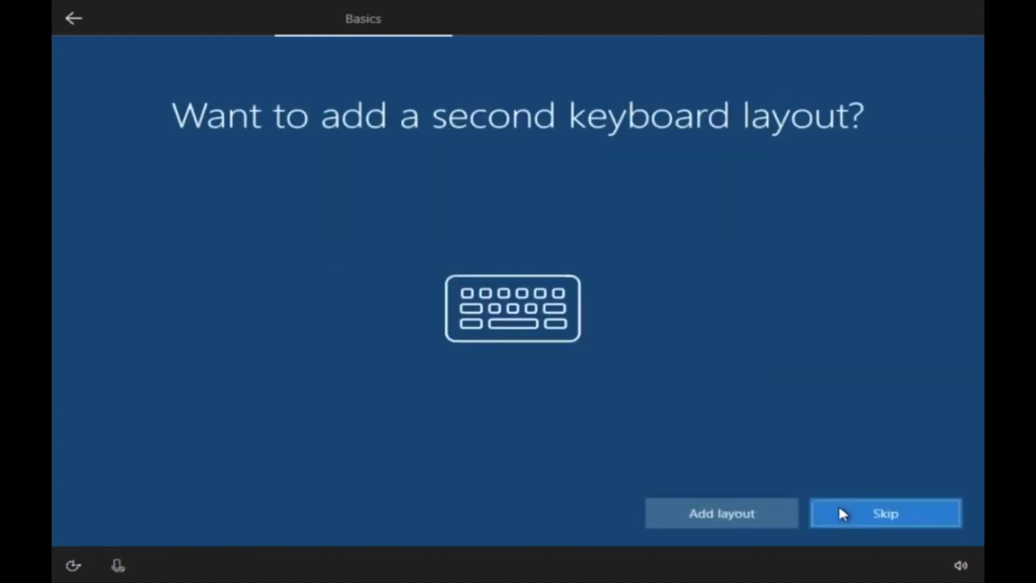
left_click(839, 509)
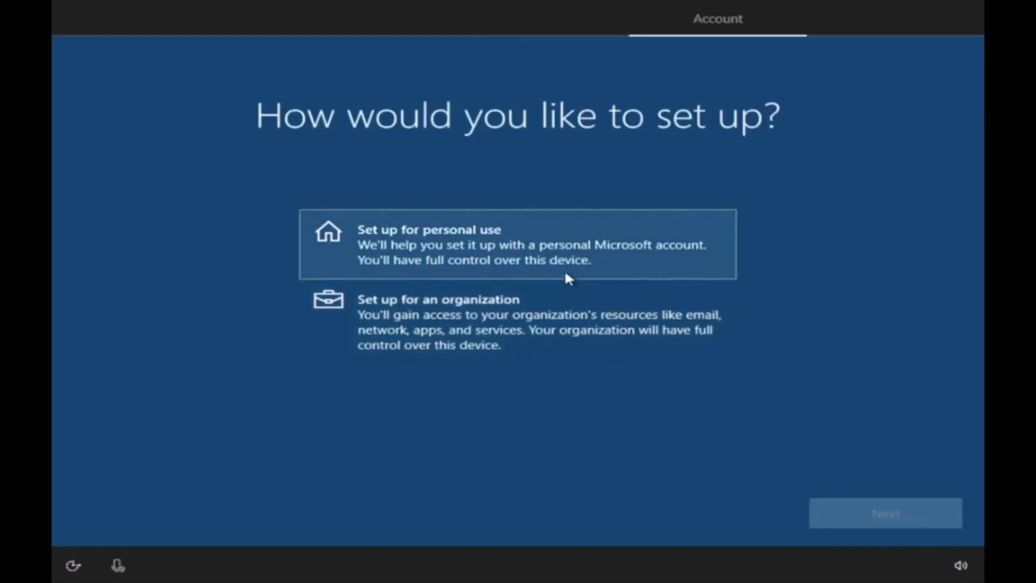
- Set up the PC for personal use with an offline account and the limited experience
left_click(564, 270)
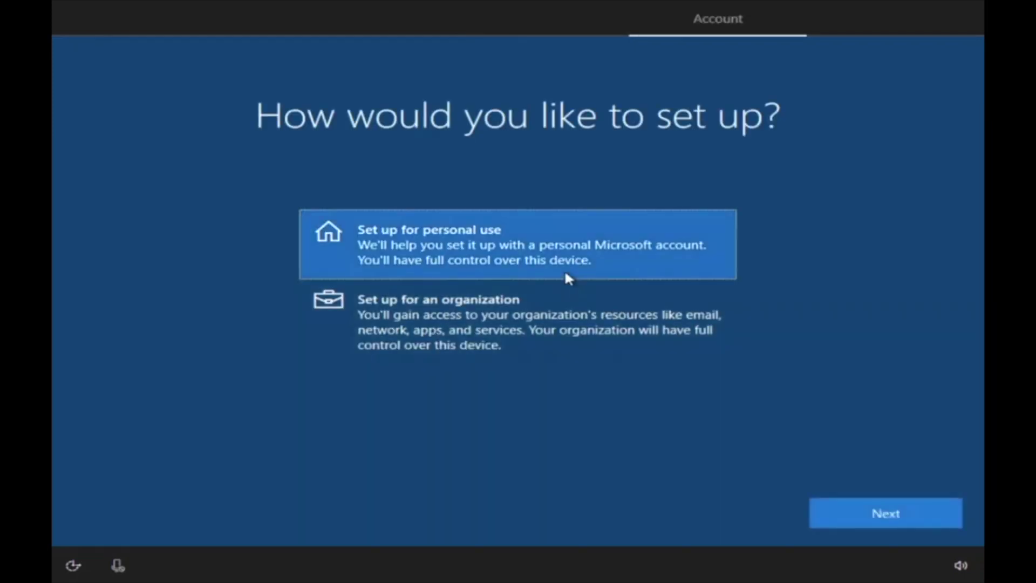
left_click(847, 505)
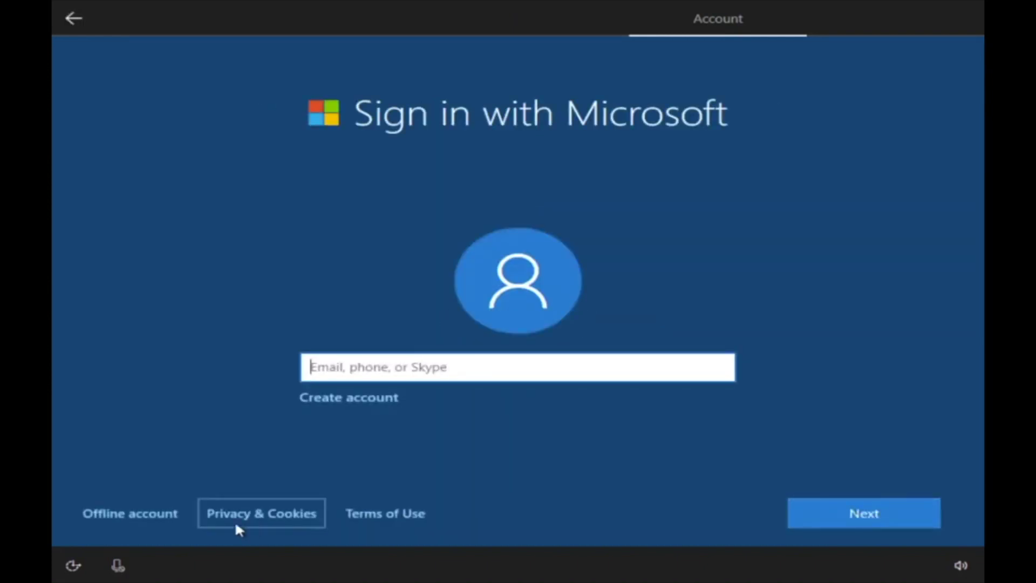
left_click(143, 513)
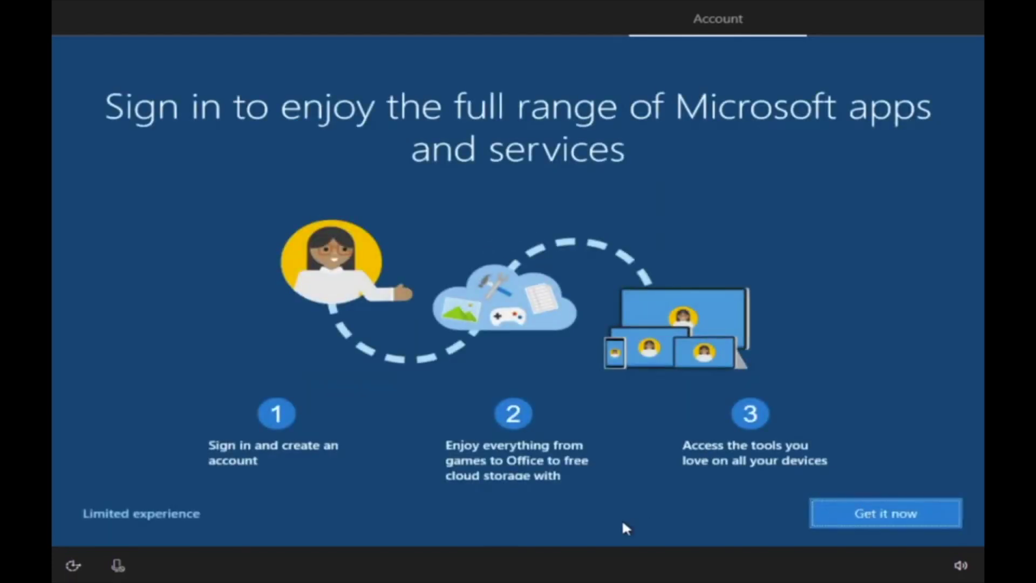
left_click(171, 517)
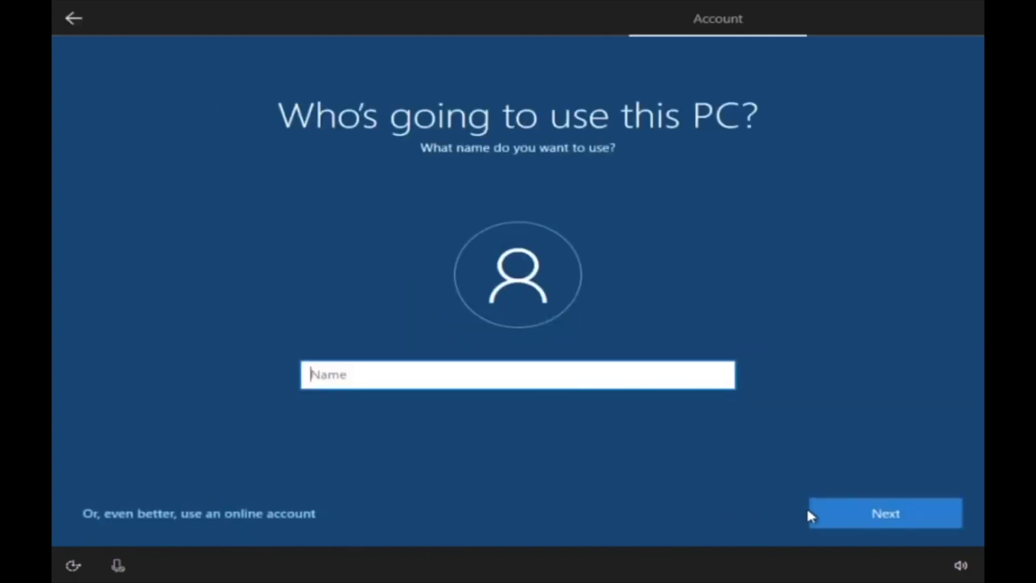
- Name the local account Support and continue without setting a password
type("support")
left_click(857, 510)
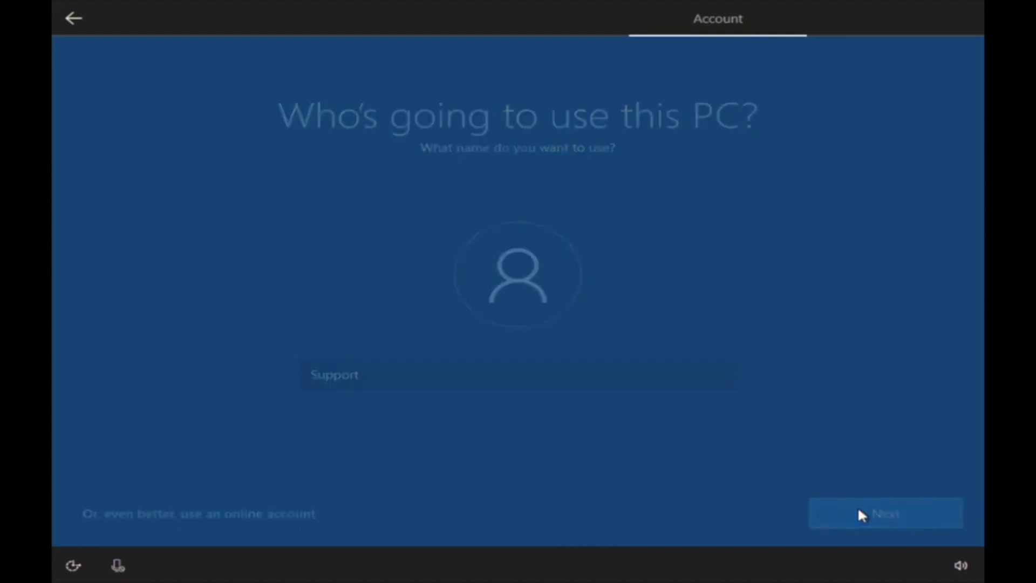
left_click(859, 511)
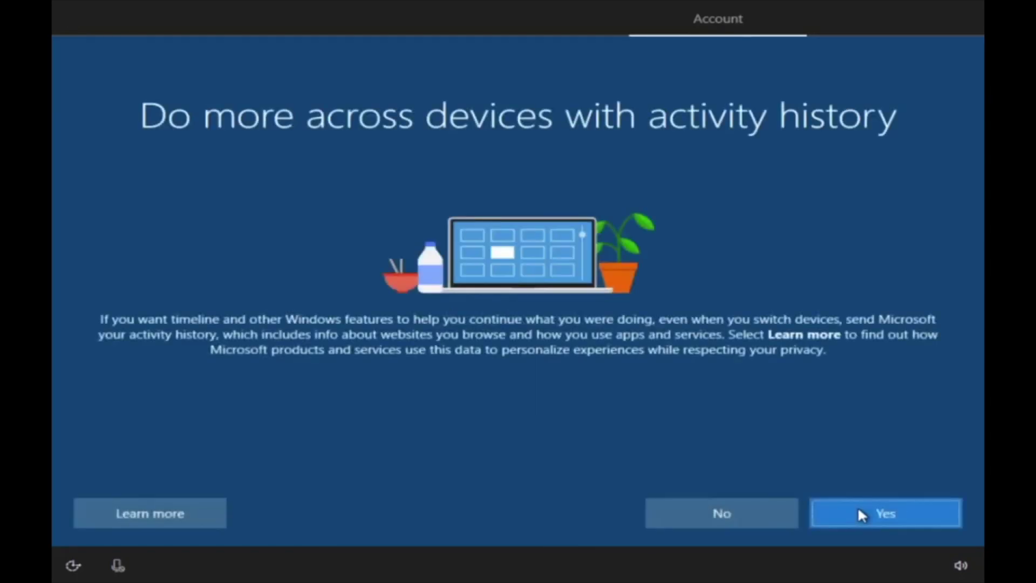
- Decline activity history and Cortana, and accept the default privacy settings
left_click(765, 515)
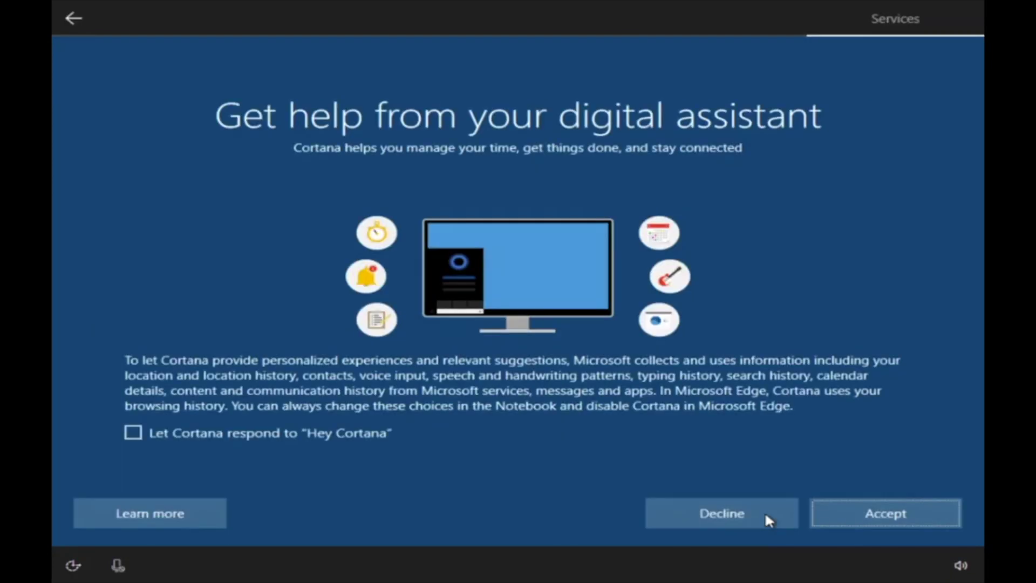
left_click(765, 515)
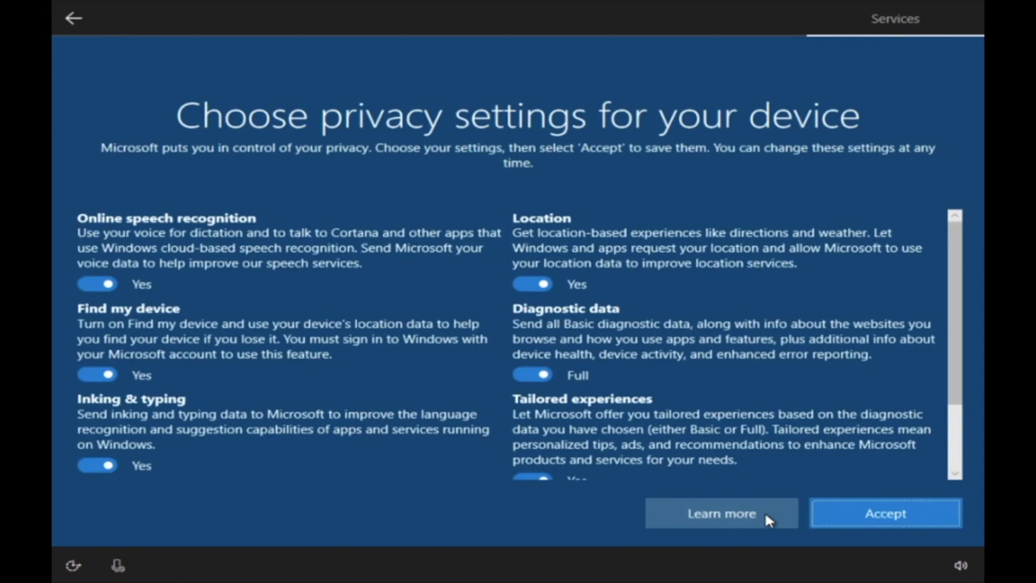
left_click(829, 510)
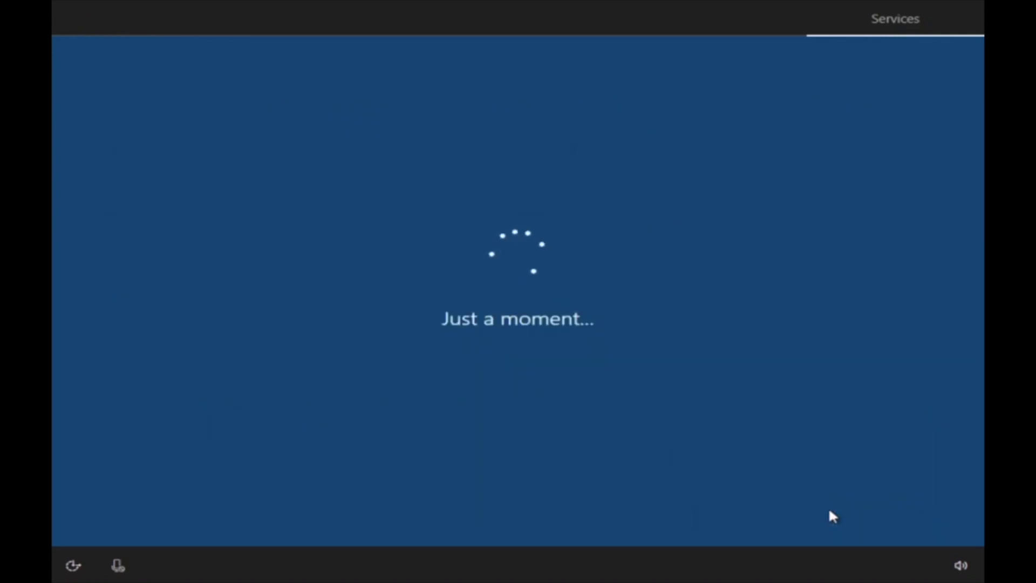